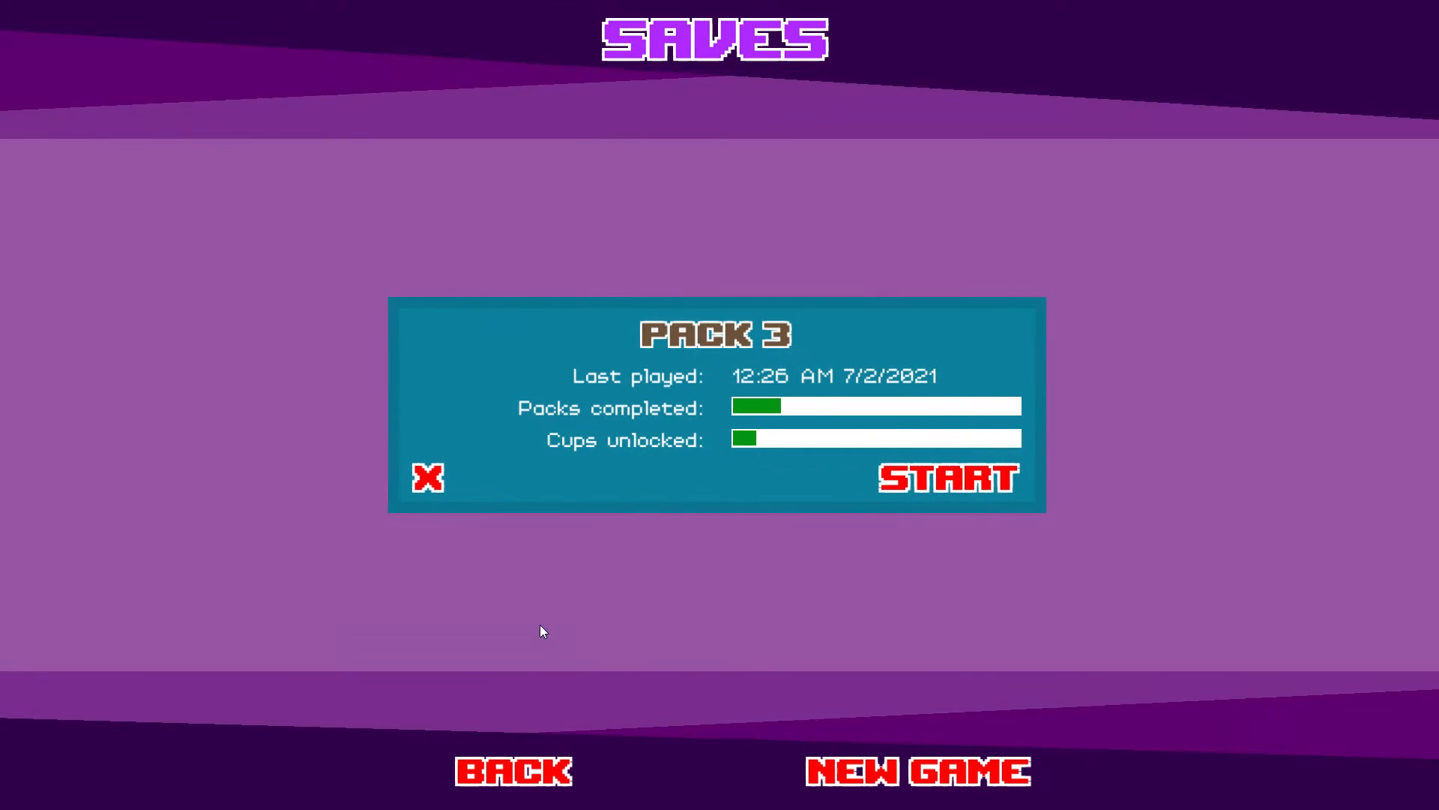
# - Load the Pack 3 save, showing its trophy shelf
pyautogui.click(975, 469)
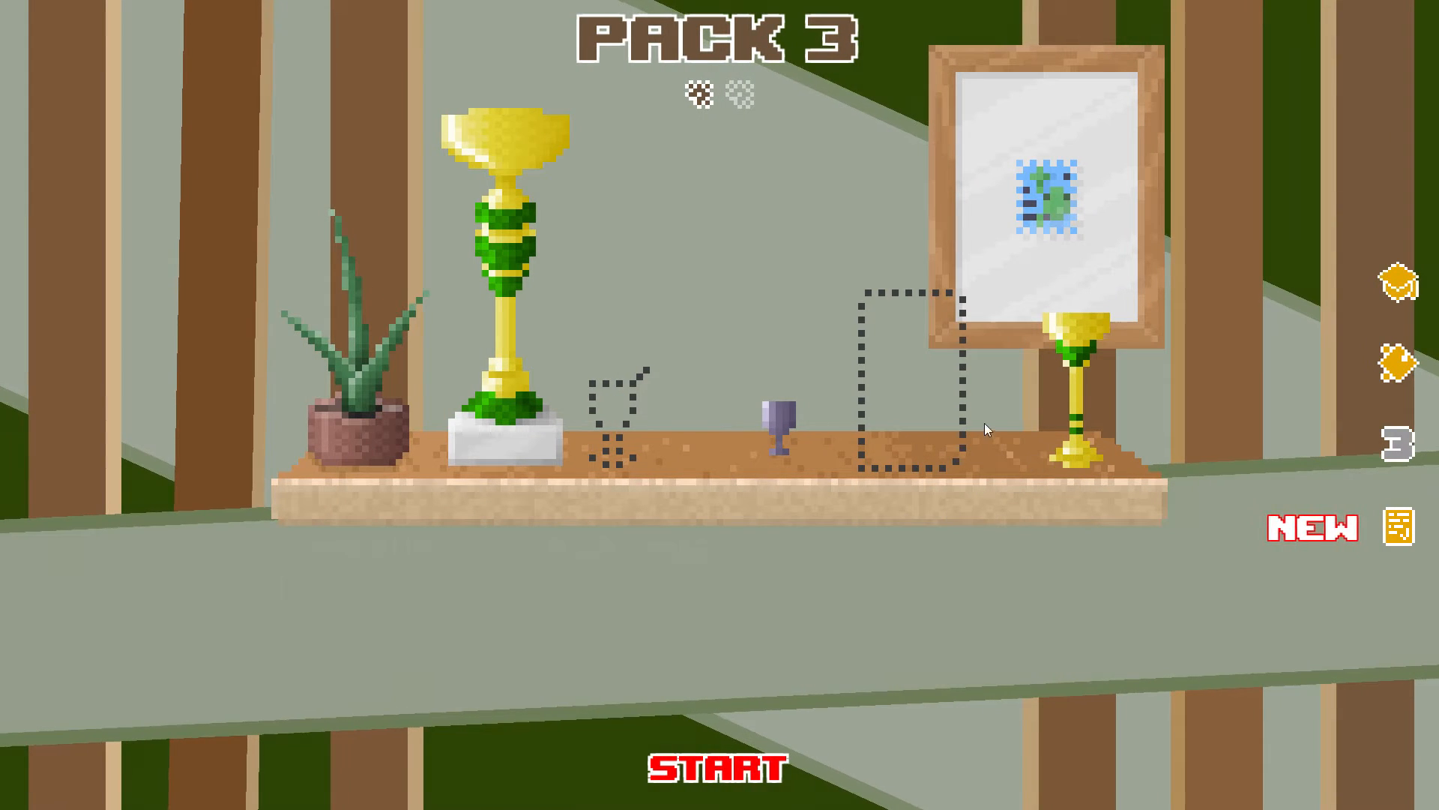
# - Check the Long Cup's Little Brother trophy, start the run, and stick the stamp onto the envelope
pyautogui.click(1068, 382)
pyautogui.click(734, 776)
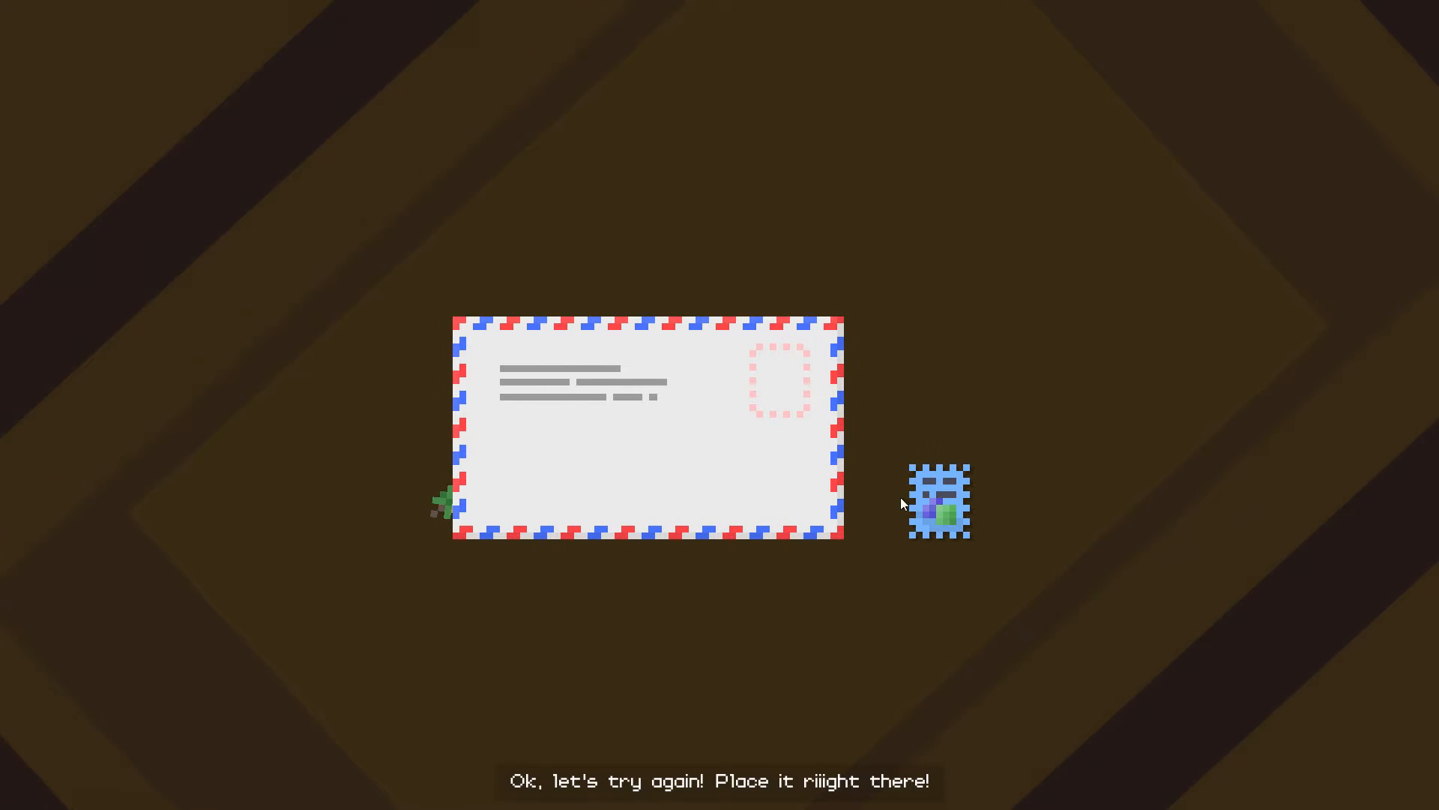
pyautogui.moveTo(943, 500)
pyautogui.mouseDown()
pyautogui.moveTo(731, 478)
pyautogui.moveTo(697, 394)
pyautogui.moveTo(530, 377)
pyautogui.mouseUp()
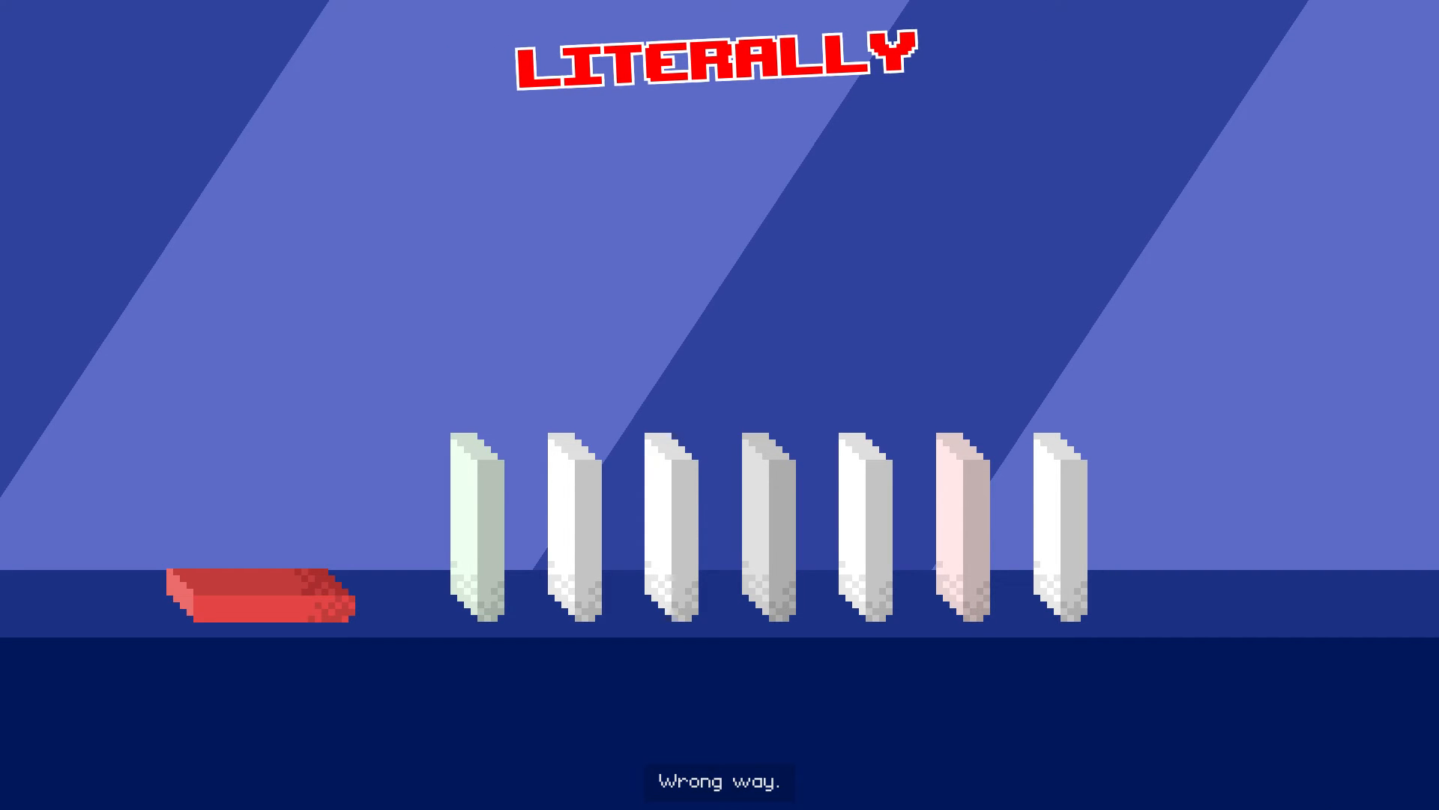
# - Leave the domino puzzle, choose Times New Roman as the font, and continue
pyautogui.click(756, 414)
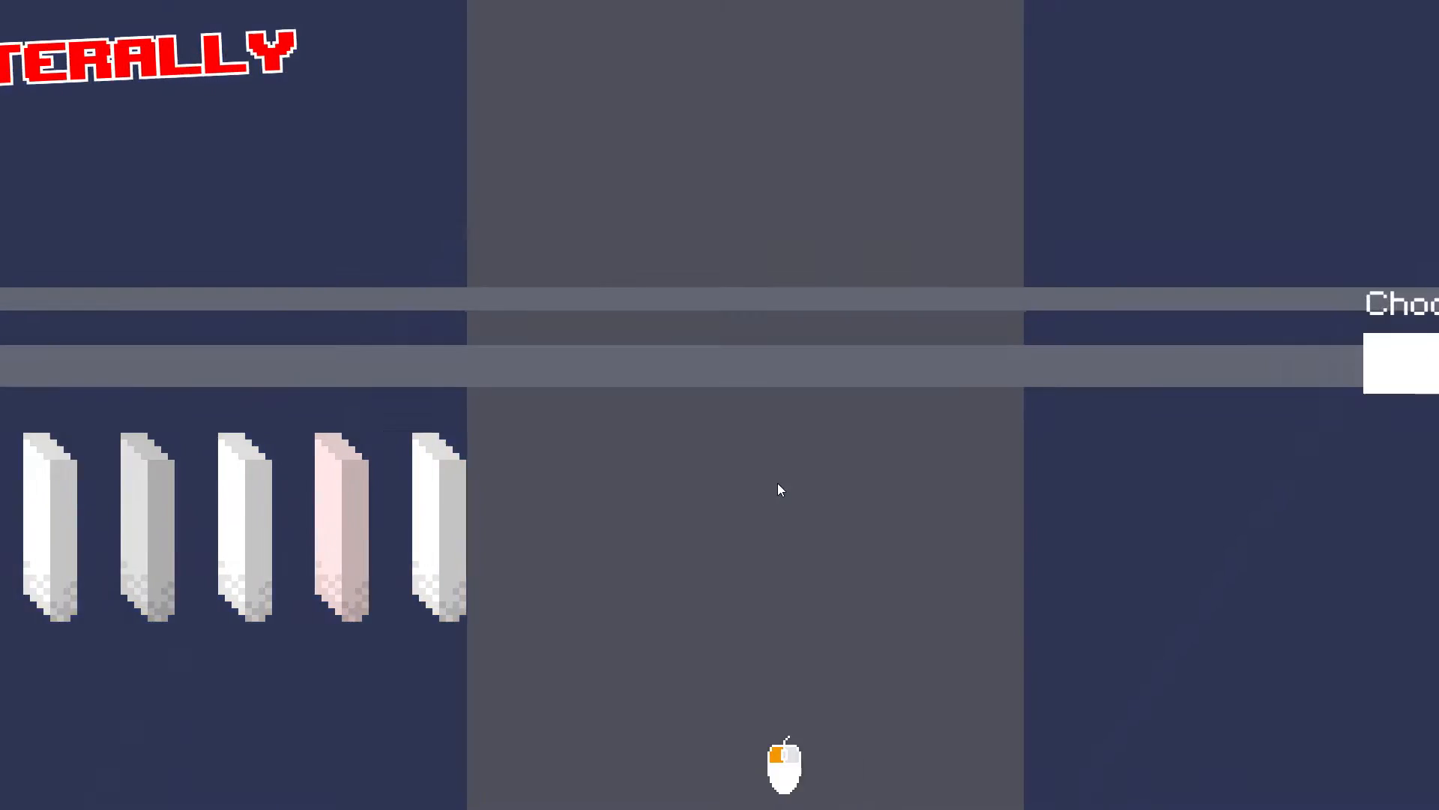
pyautogui.click(656, 372)
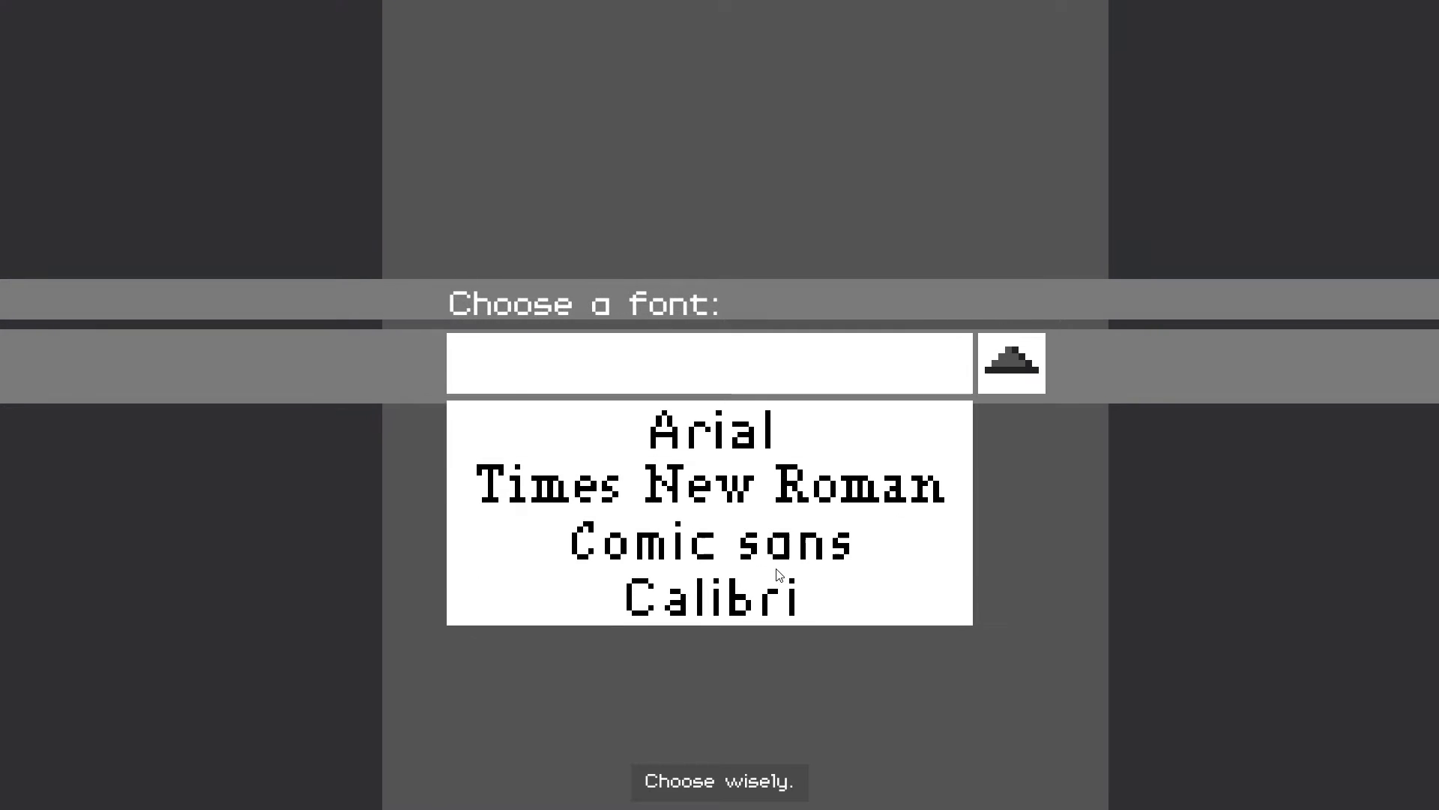
pyautogui.click(780, 497)
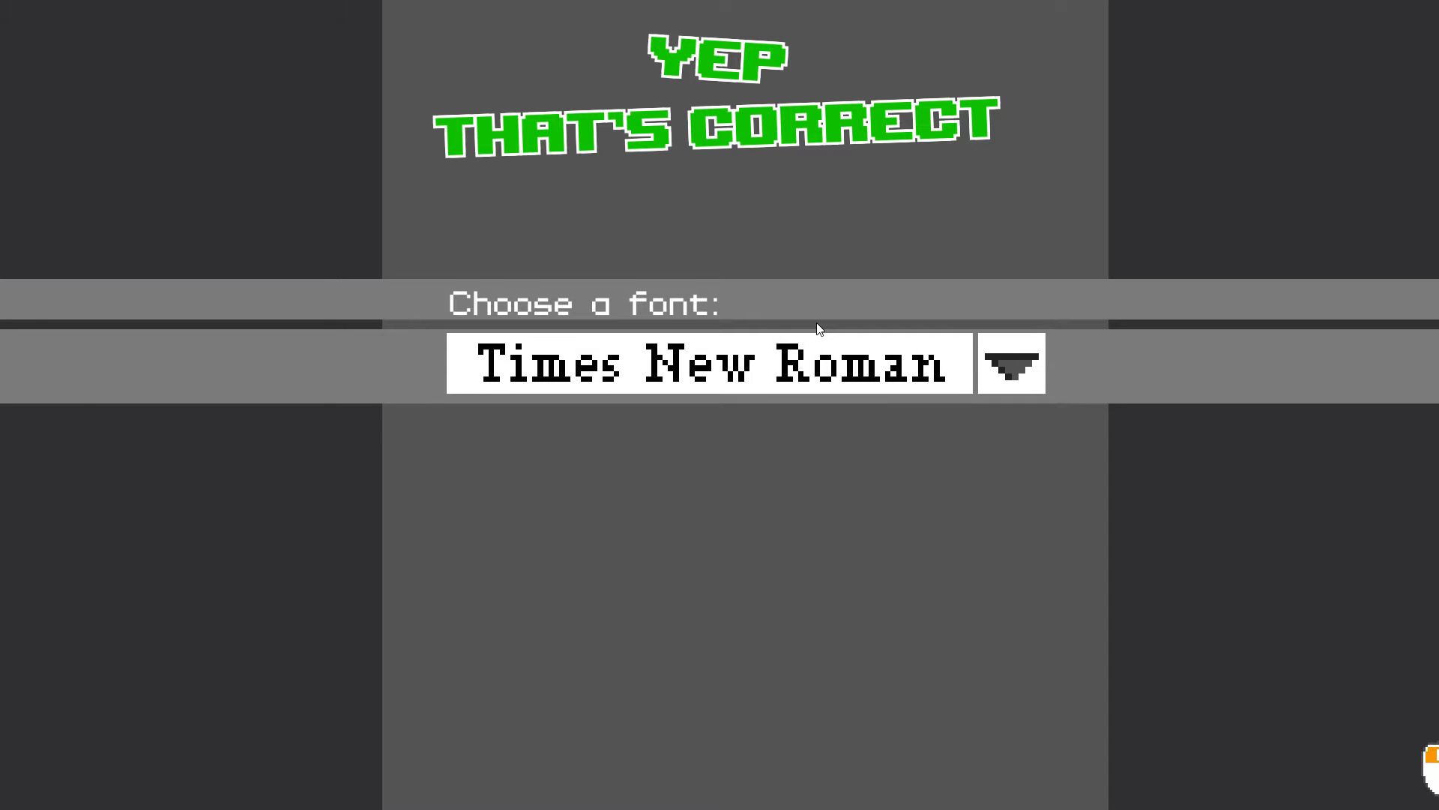
pyautogui.click(1029, 637)
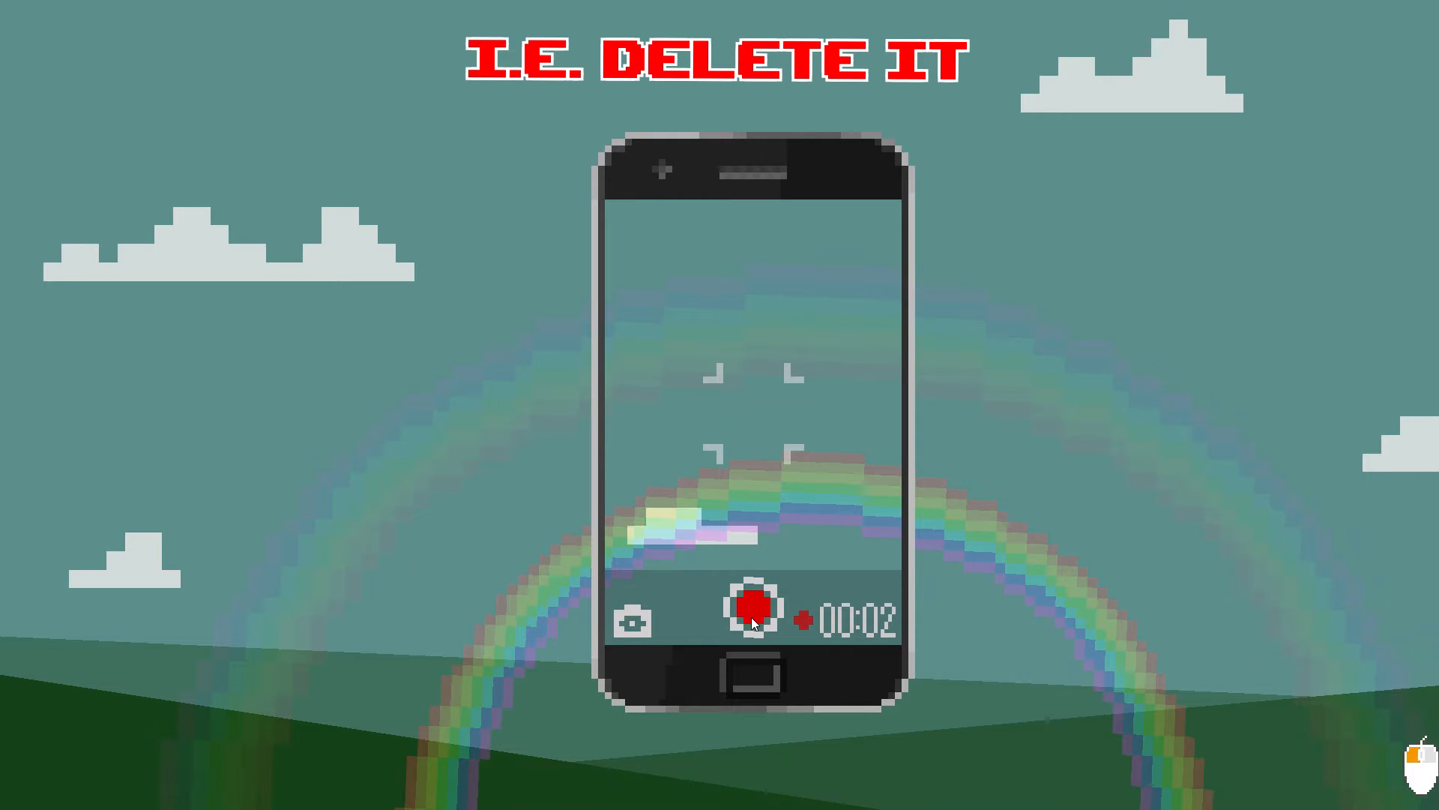
# - Hit the phone's record button, then go back from The End results to the shelf
pyautogui.click(671, 625)
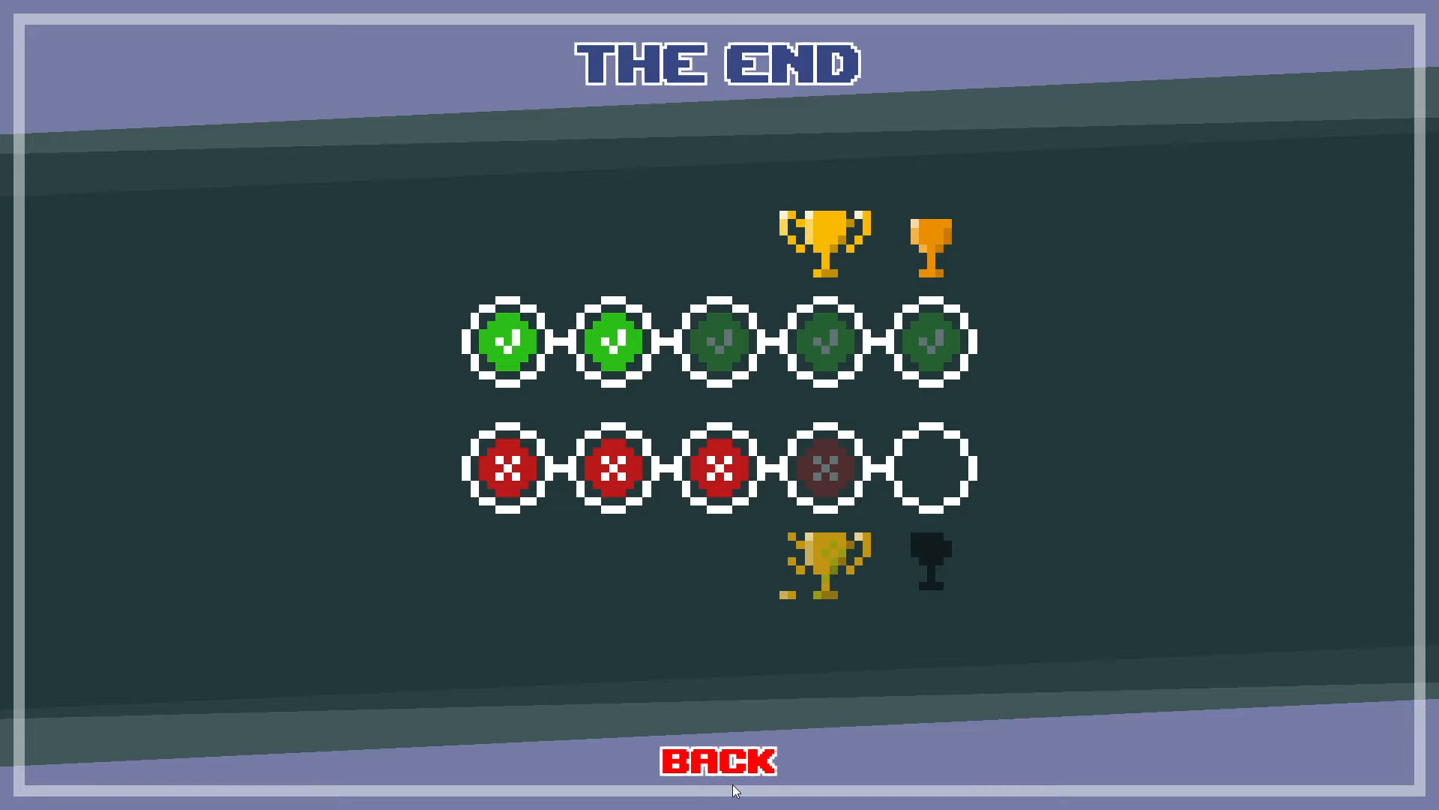
pyautogui.click(713, 767)
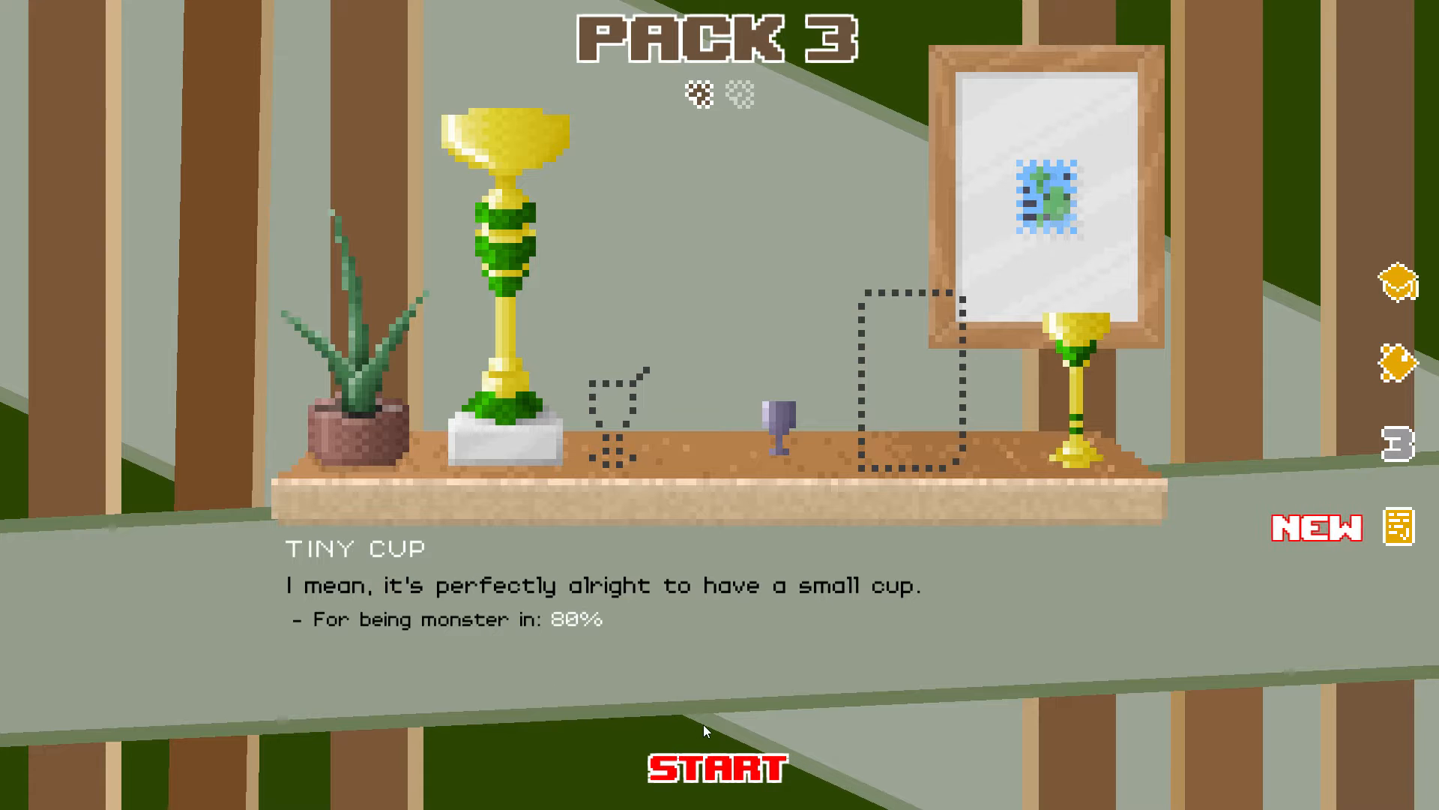
# - Open the new notebook quiz pack from the right-side icon
pyautogui.click(1403, 539)
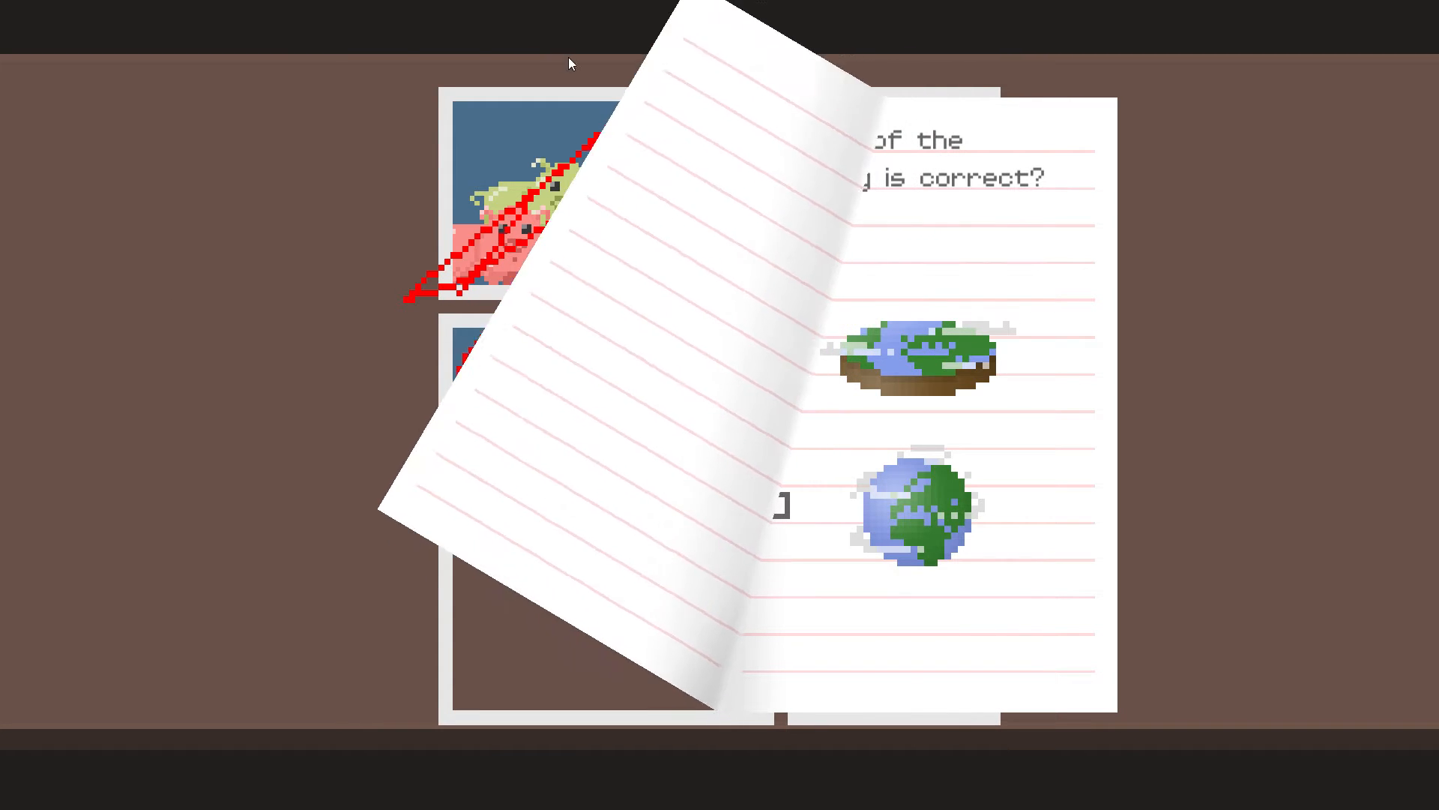
# - Answer flat Earth, second solar system, no vaccines, yes lizard people, 'your', and finish the quiz
pyautogui.click(934, 371)
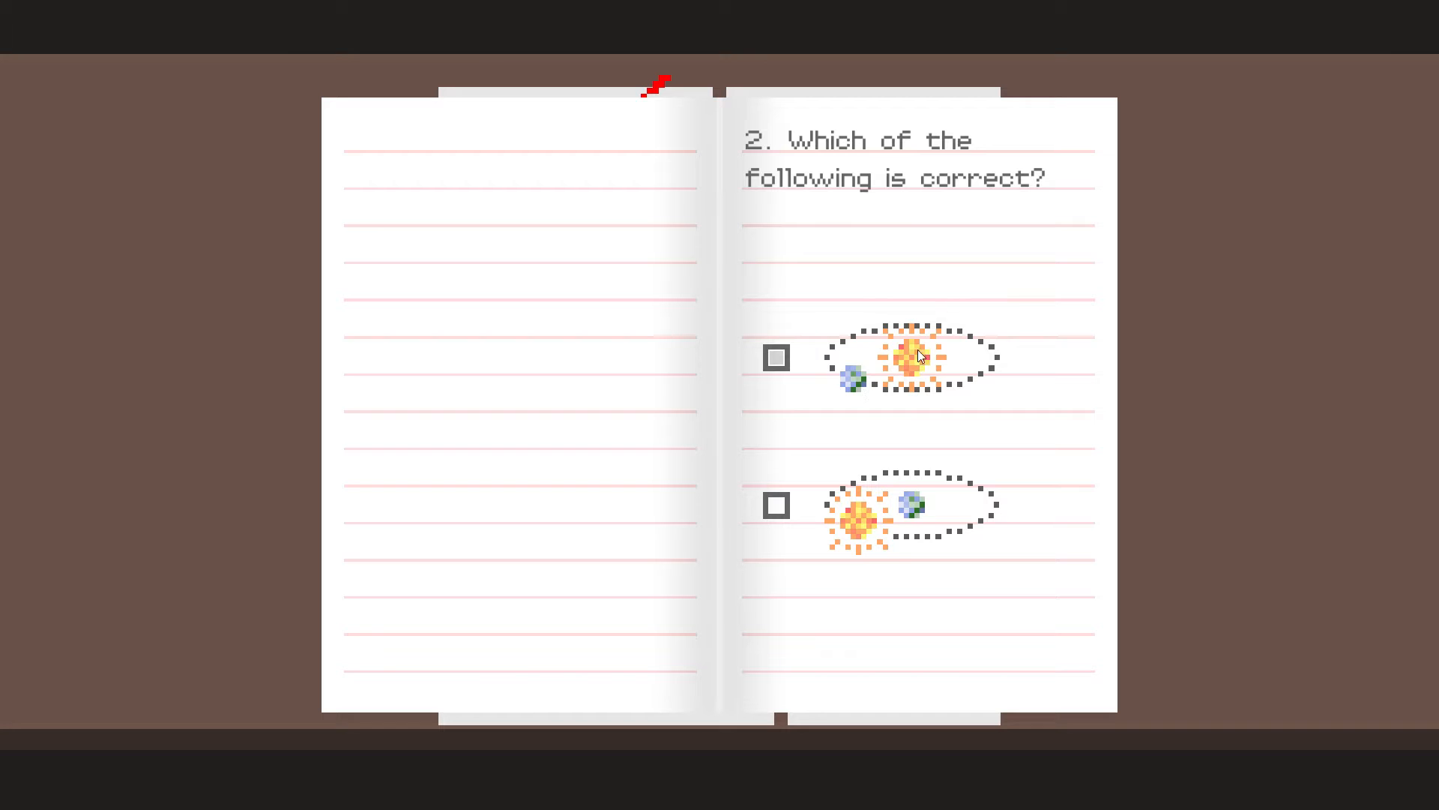
pyautogui.click(916, 515)
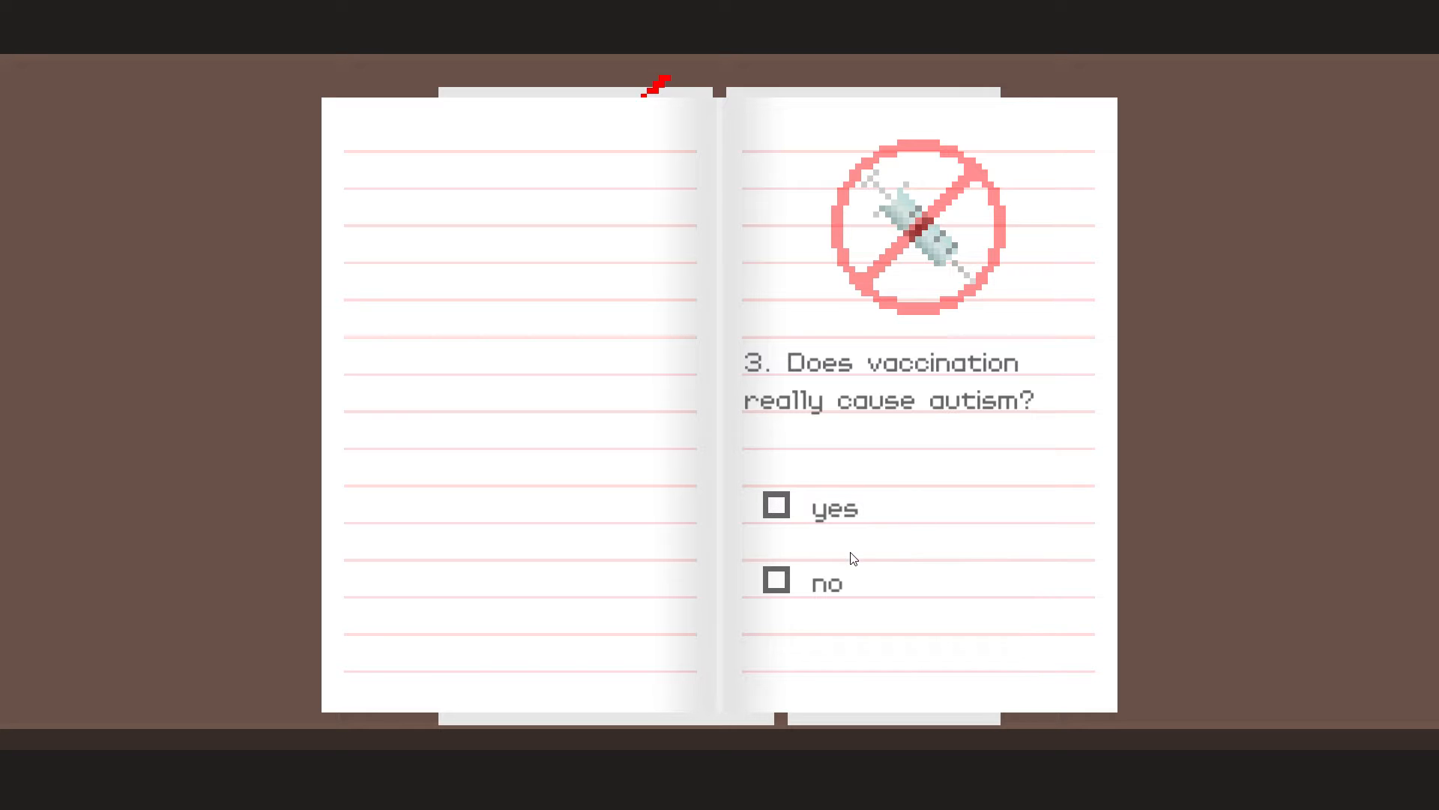
pyautogui.click(828, 572)
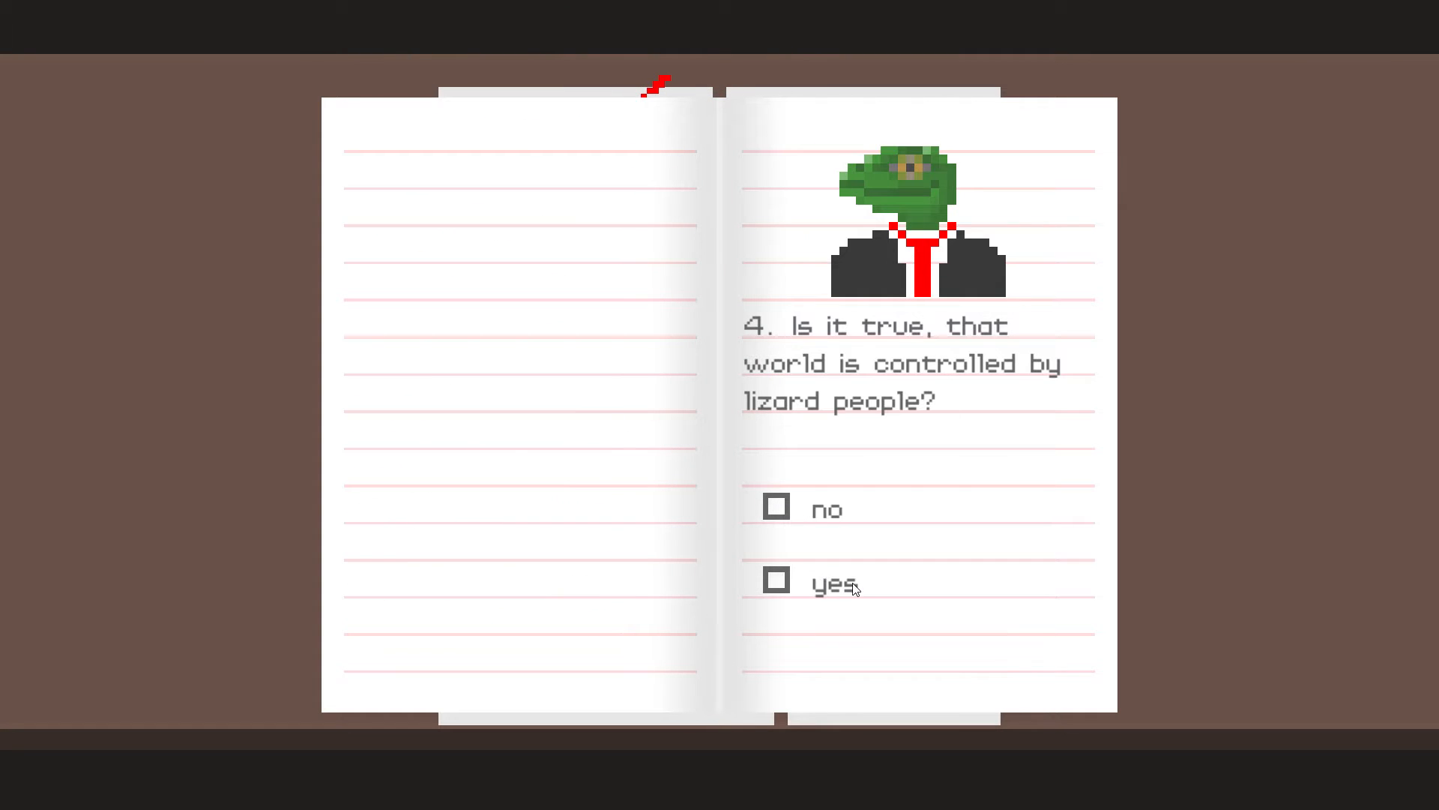
pyautogui.click(834, 597)
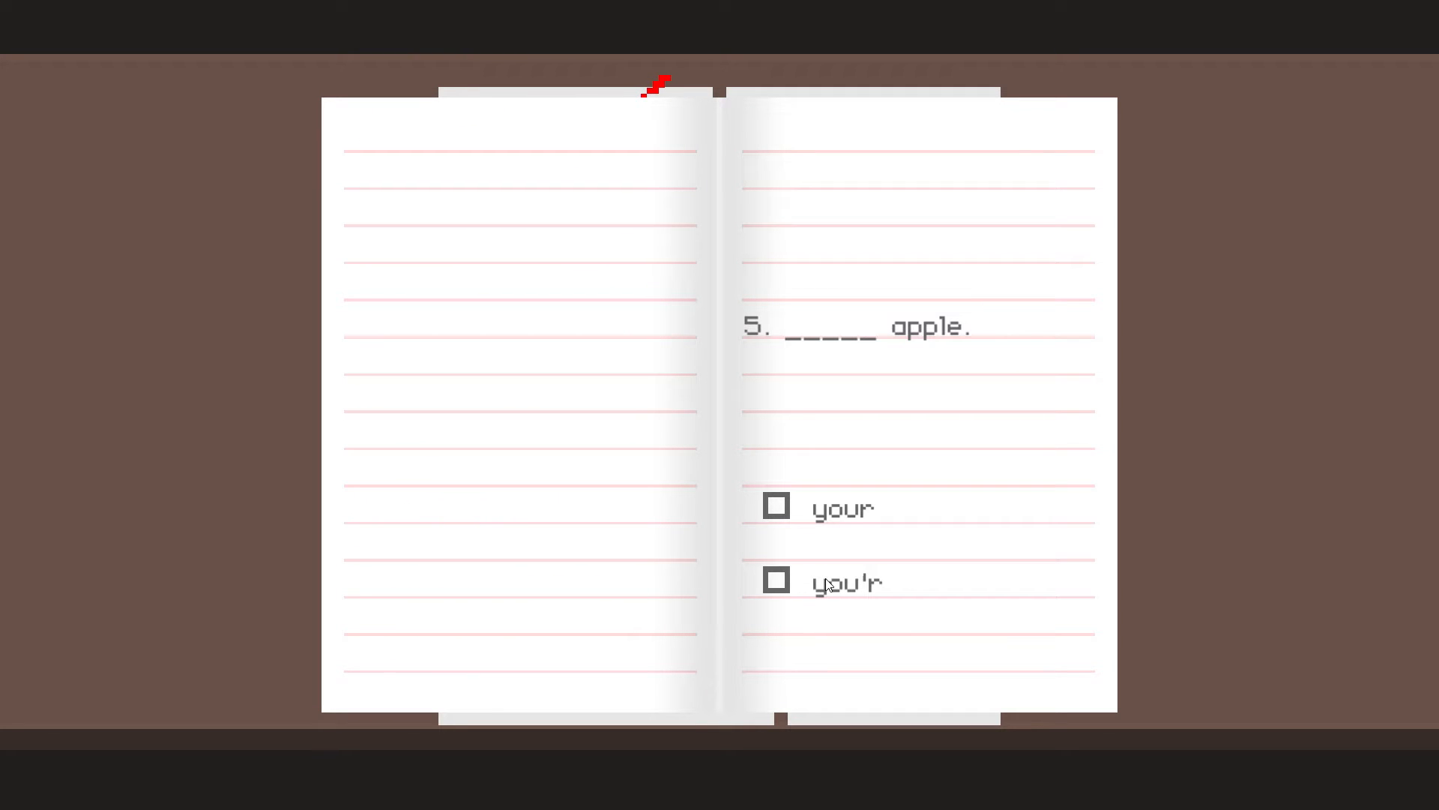
pyautogui.click(838, 509)
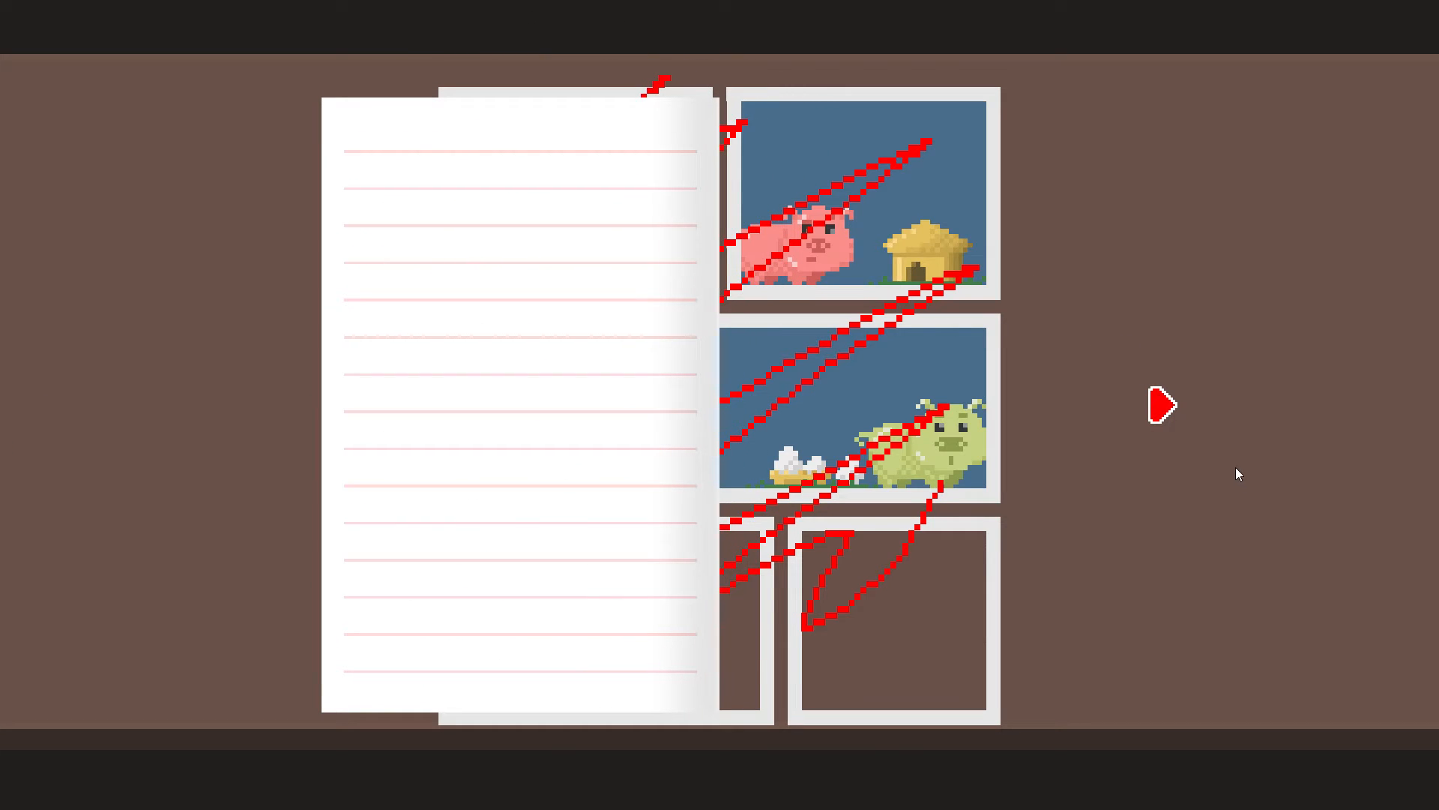
pyautogui.click(1161, 405)
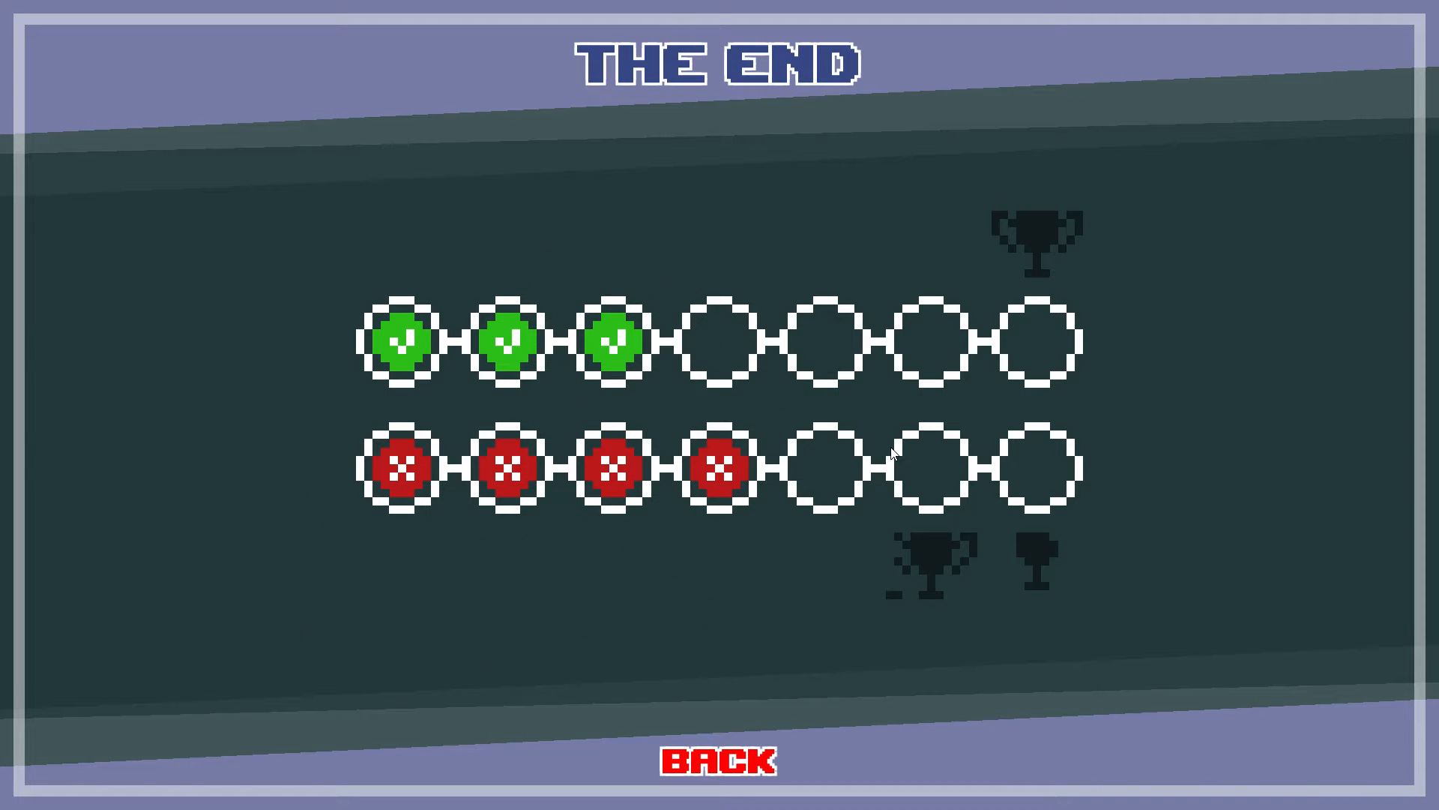
# - Leave the results, answer 'literally anything else' on the retry, and hand in the quiz
pyautogui.press('Escape')
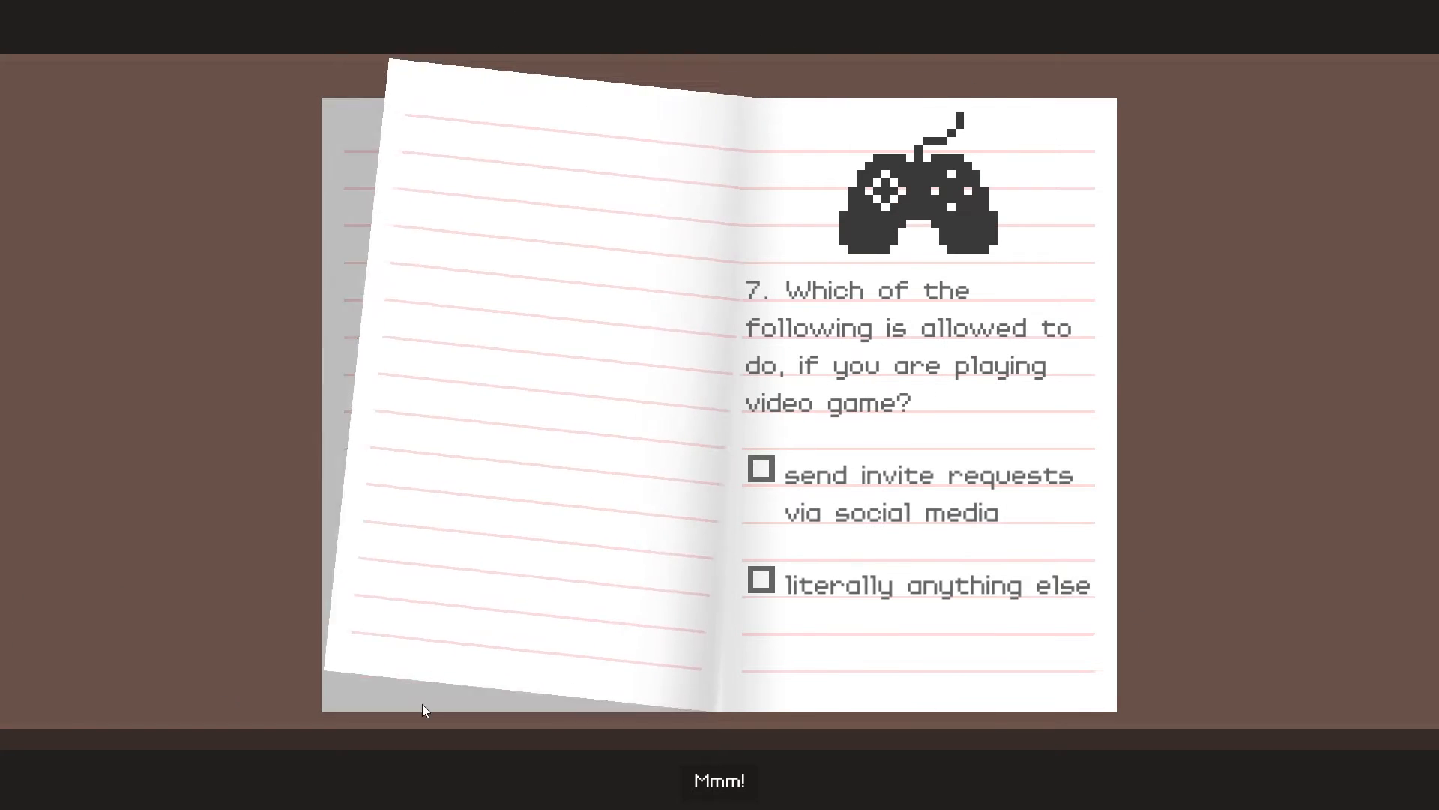
pyautogui.click(860, 596)
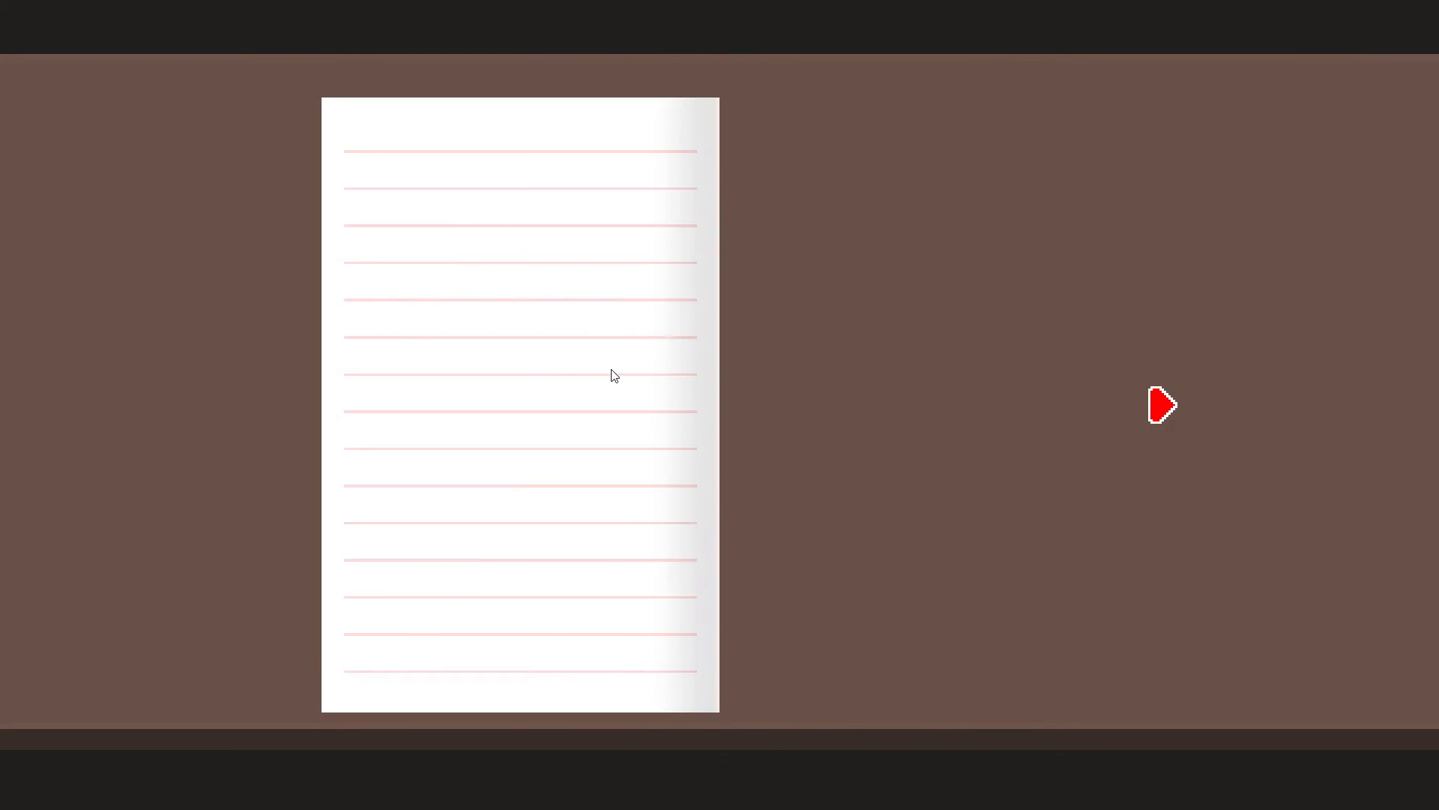
pyautogui.click(1164, 405)
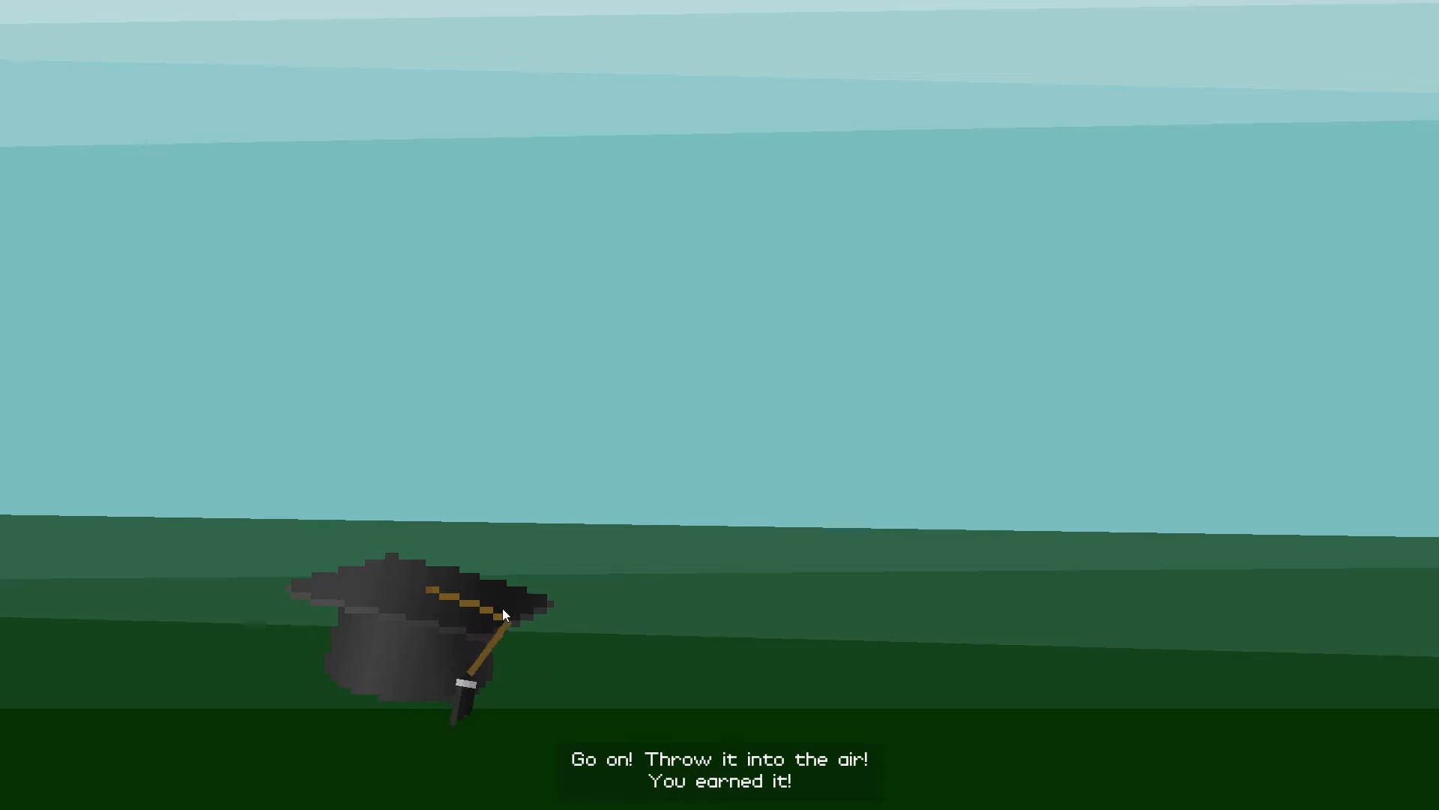
# - Throw the graduation cap into the air
pyautogui.moveTo(492, 613); pyautogui.dragTo(817, 393)
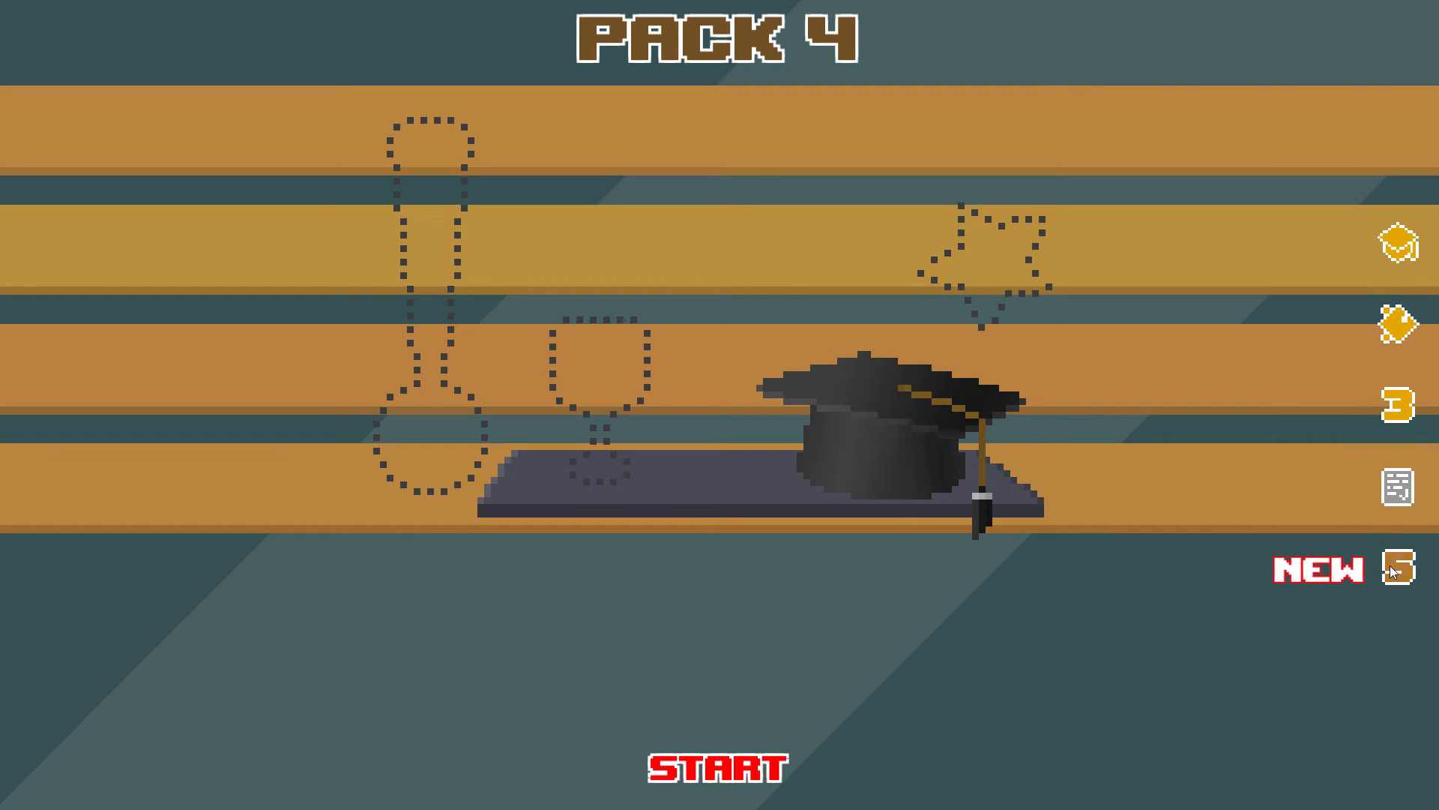
# - View the unlocked Pack 5, then return to the Pack 3 shelf
pyautogui.click(1390, 565)
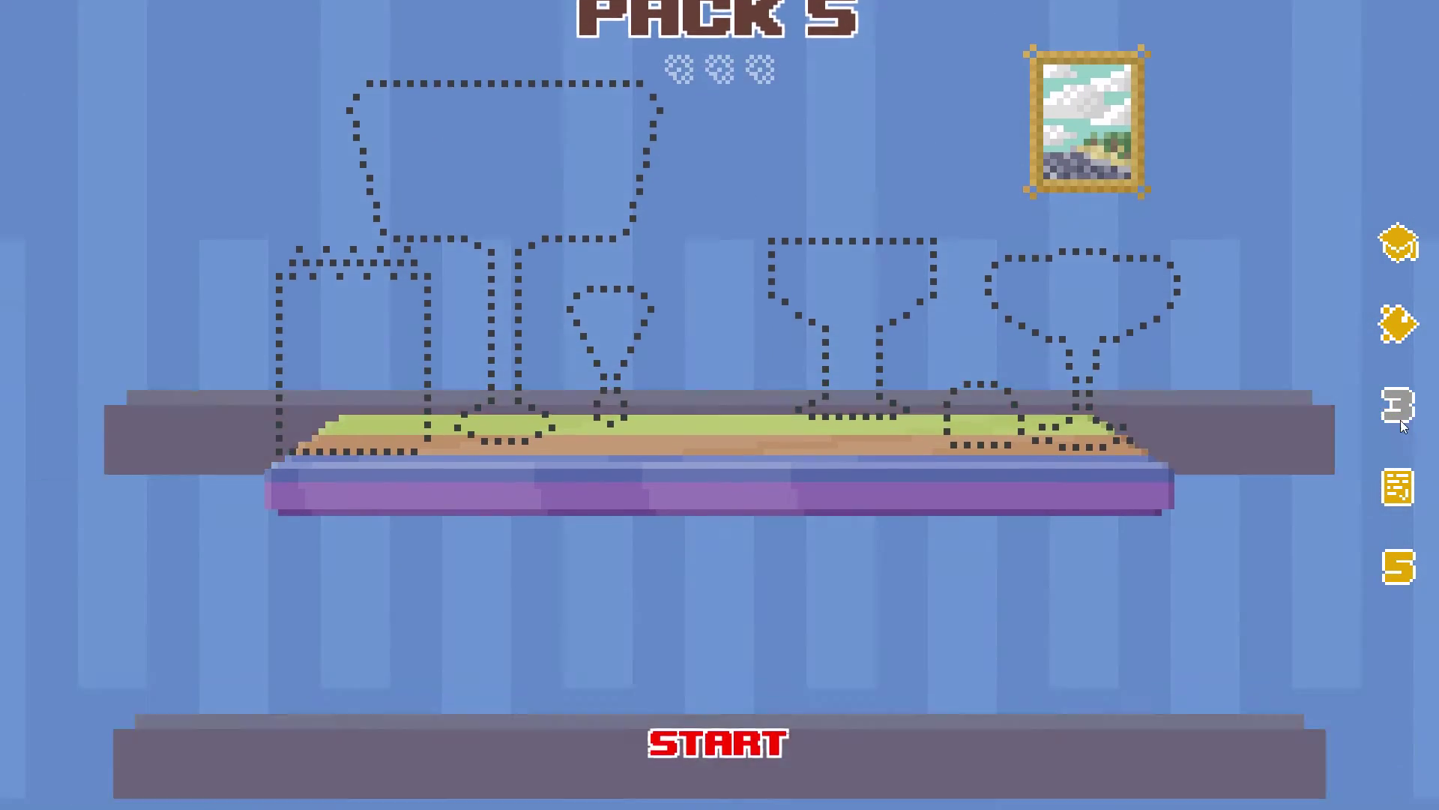
pyautogui.click(1401, 423)
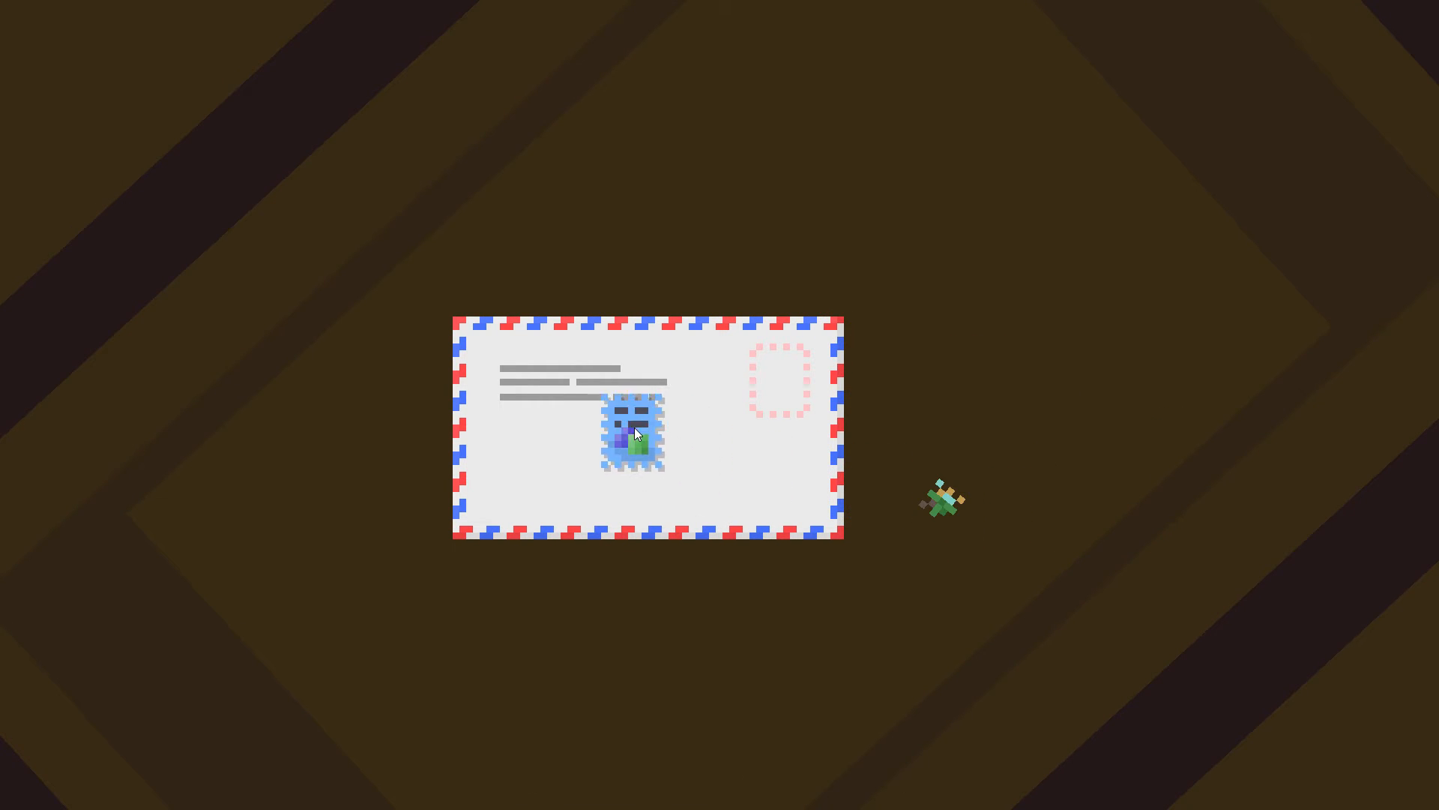
# - Move the stamp to the envelope's left edge, then knock over the red domino
pyautogui.moveTo(677, 444)
pyautogui.mouseDown()
pyautogui.moveTo(649, 430)
pyautogui.moveTo(497, 438)
pyautogui.mouseUp()
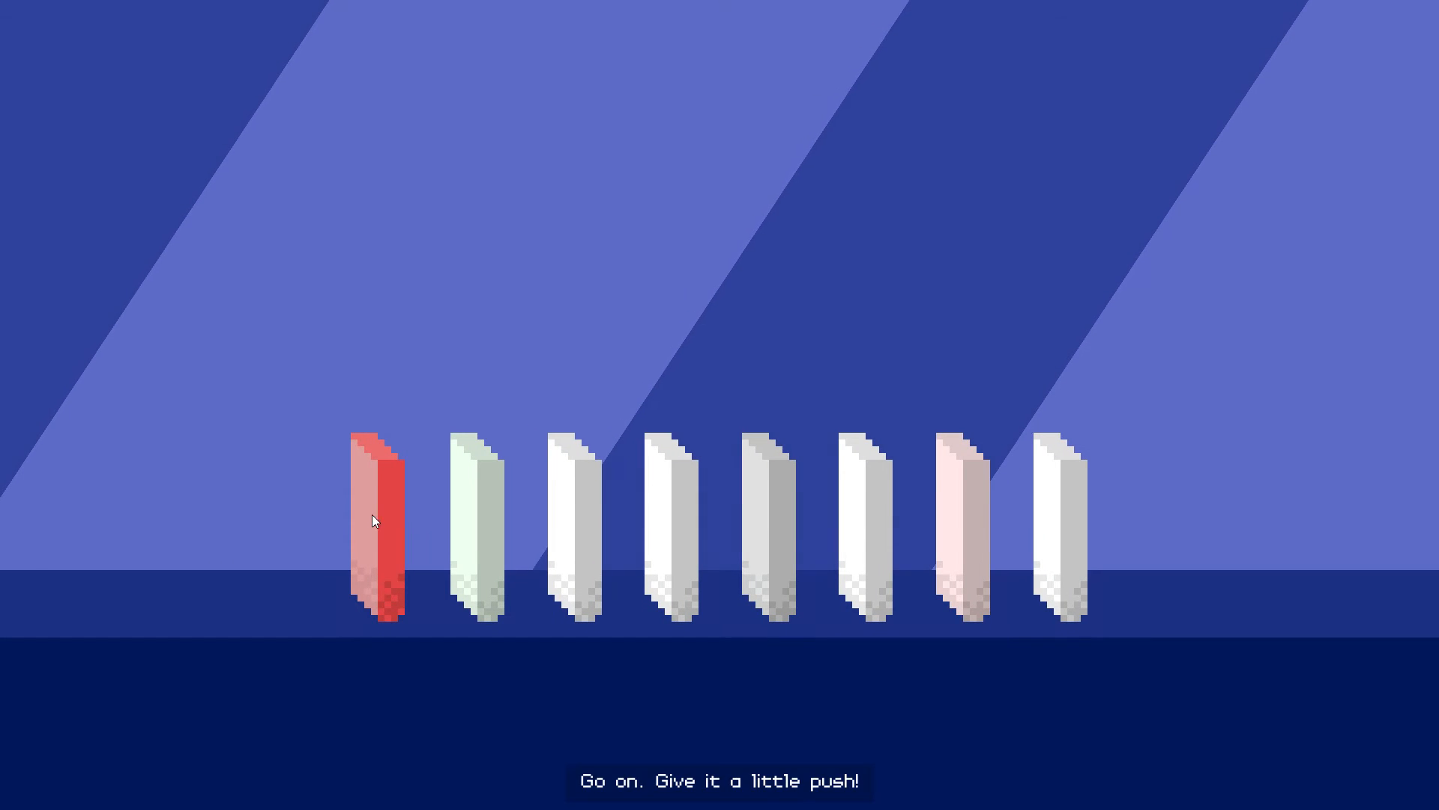
pyautogui.moveTo(397, 507); pyautogui.dragTo(28, 235)
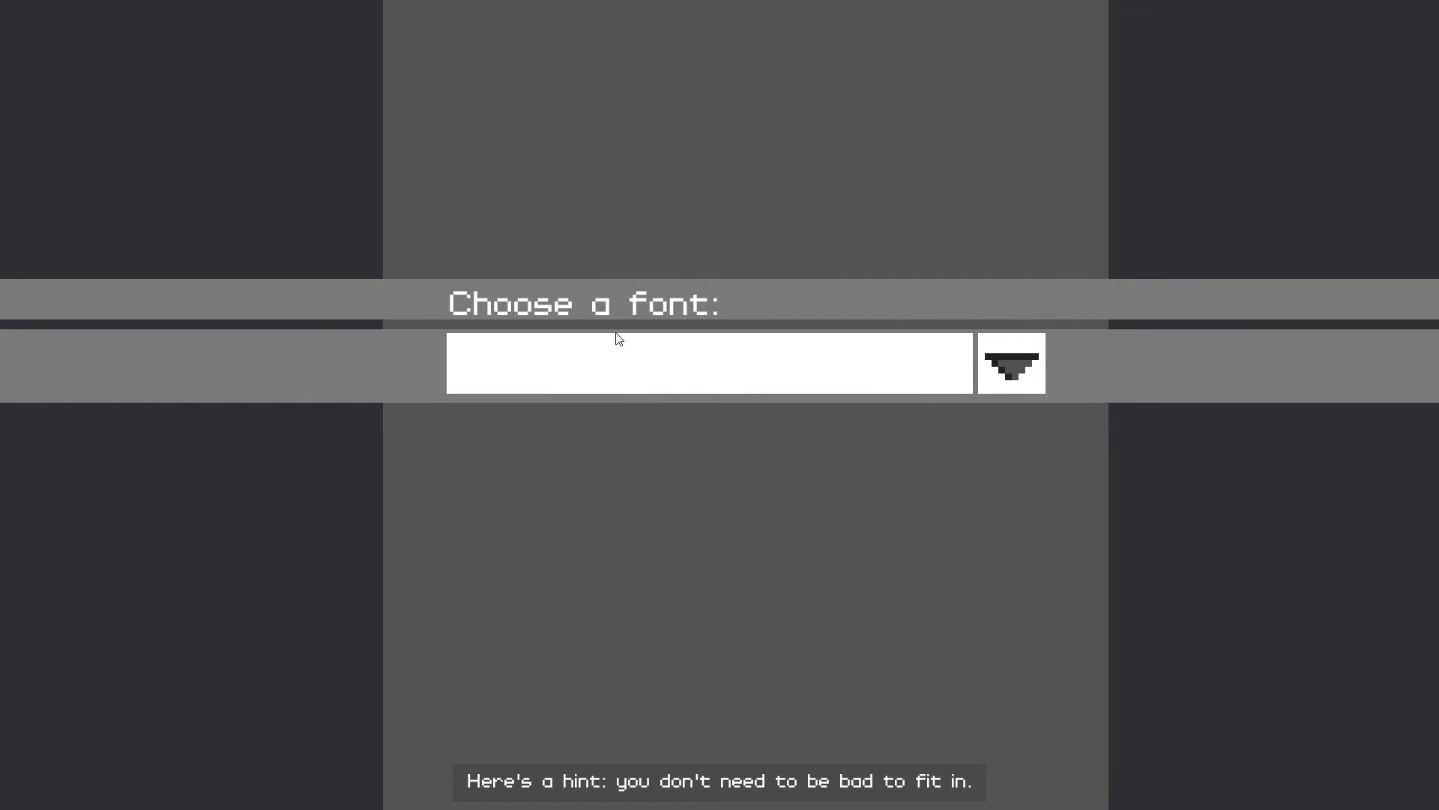
# - Choose Comic sans from the font list and continue to the results screen
pyautogui.click(618, 366)
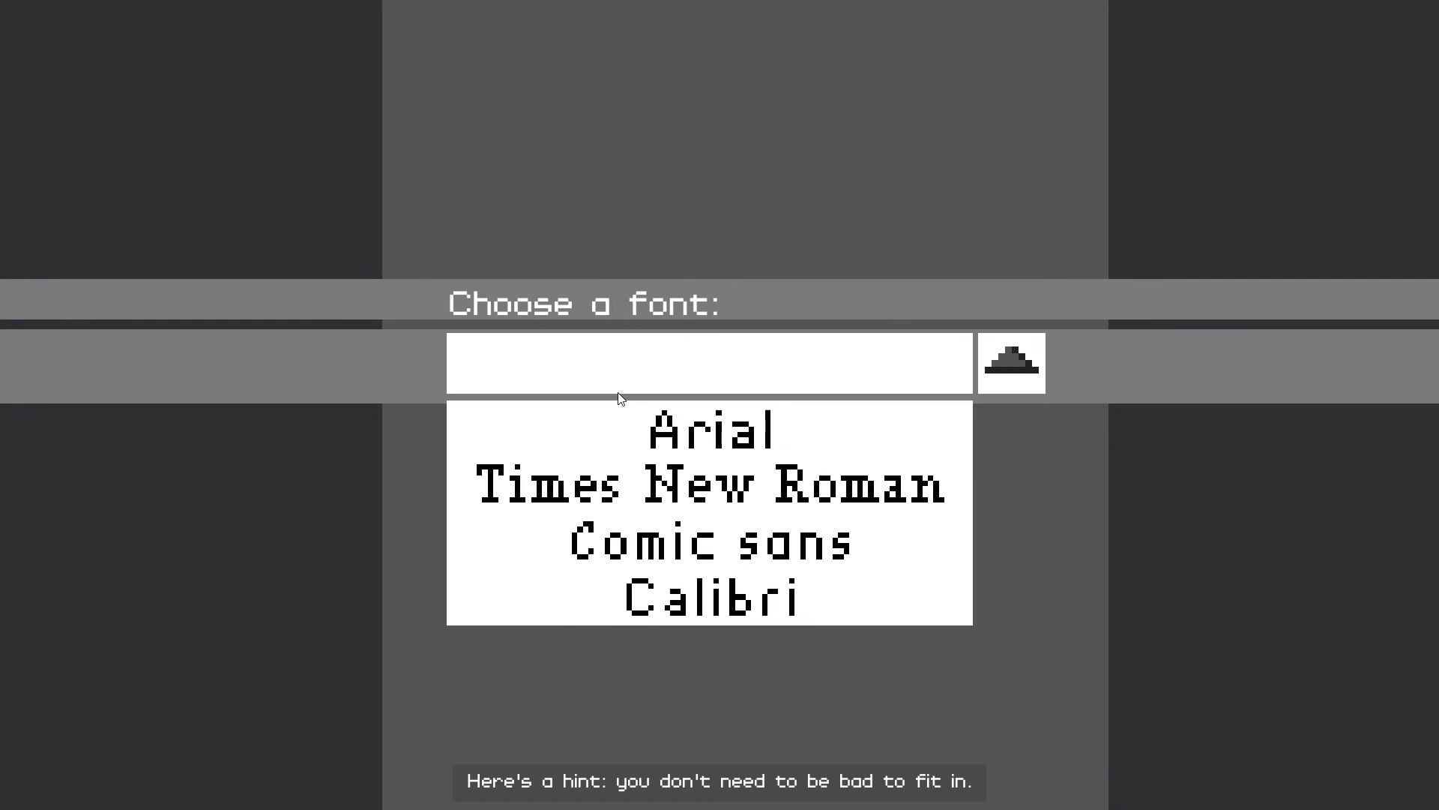
pyautogui.click(635, 535)
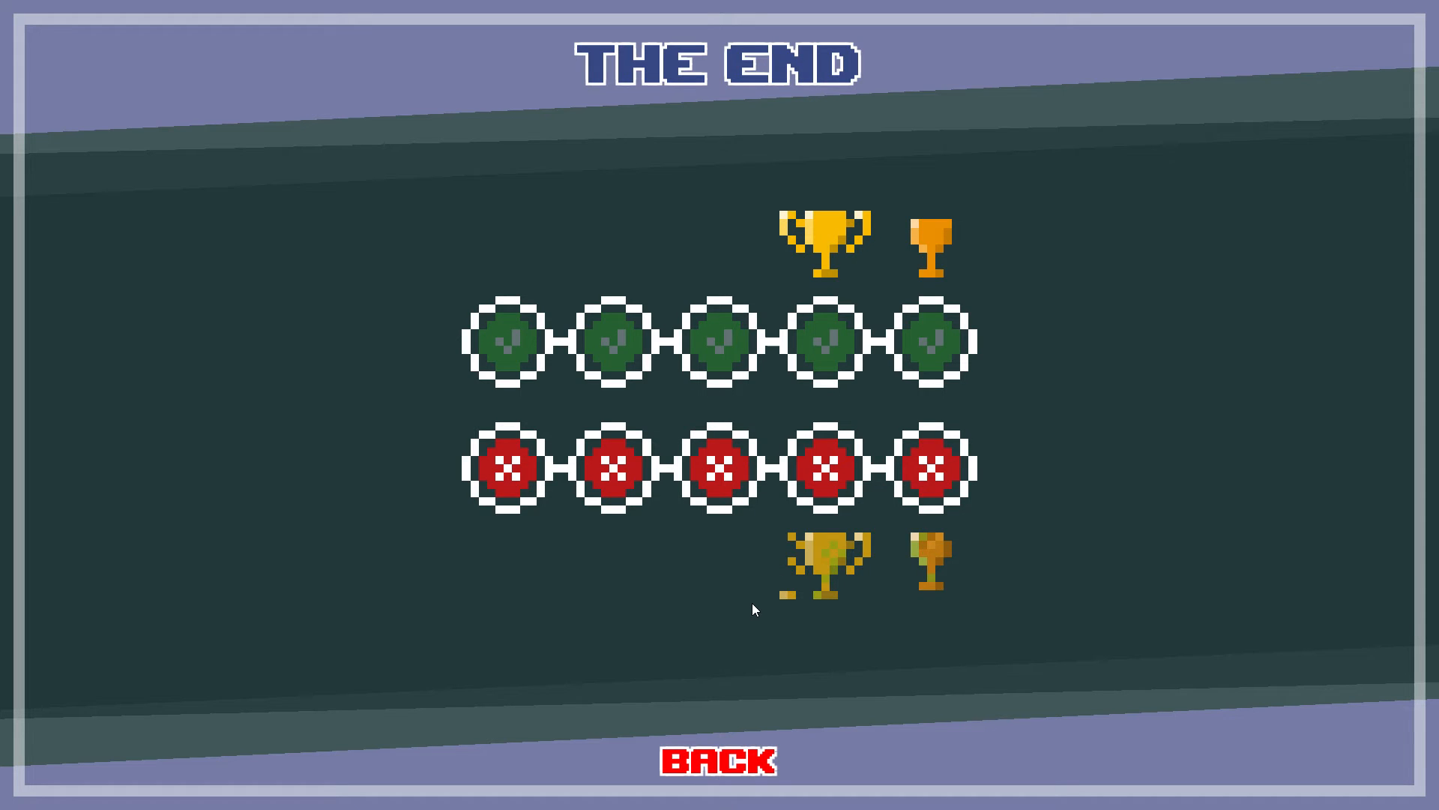
# - Leave the results and restart Pack 3, opening the envelope-and-stamp puzzle
pyautogui.click(750, 769)
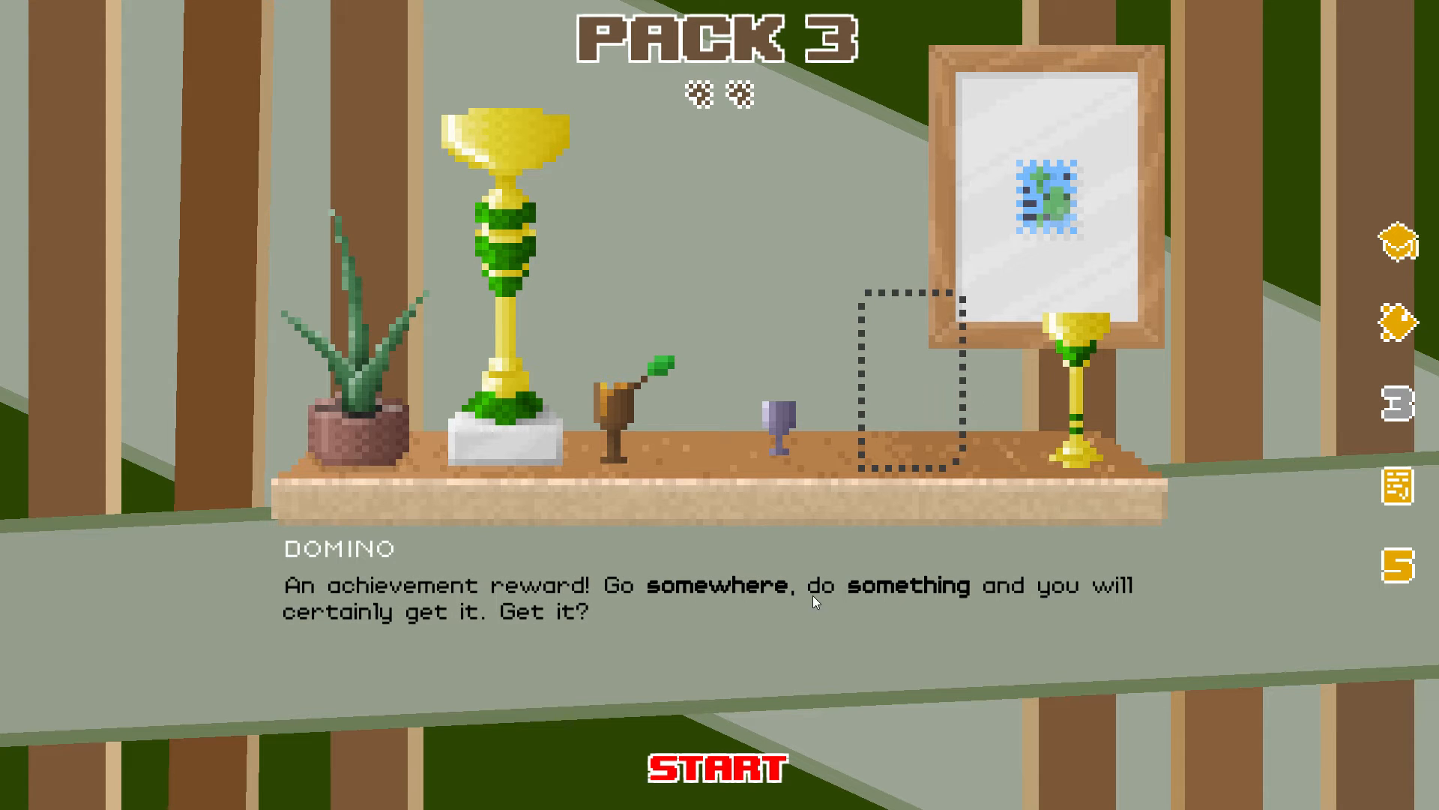
pyautogui.click(763, 768)
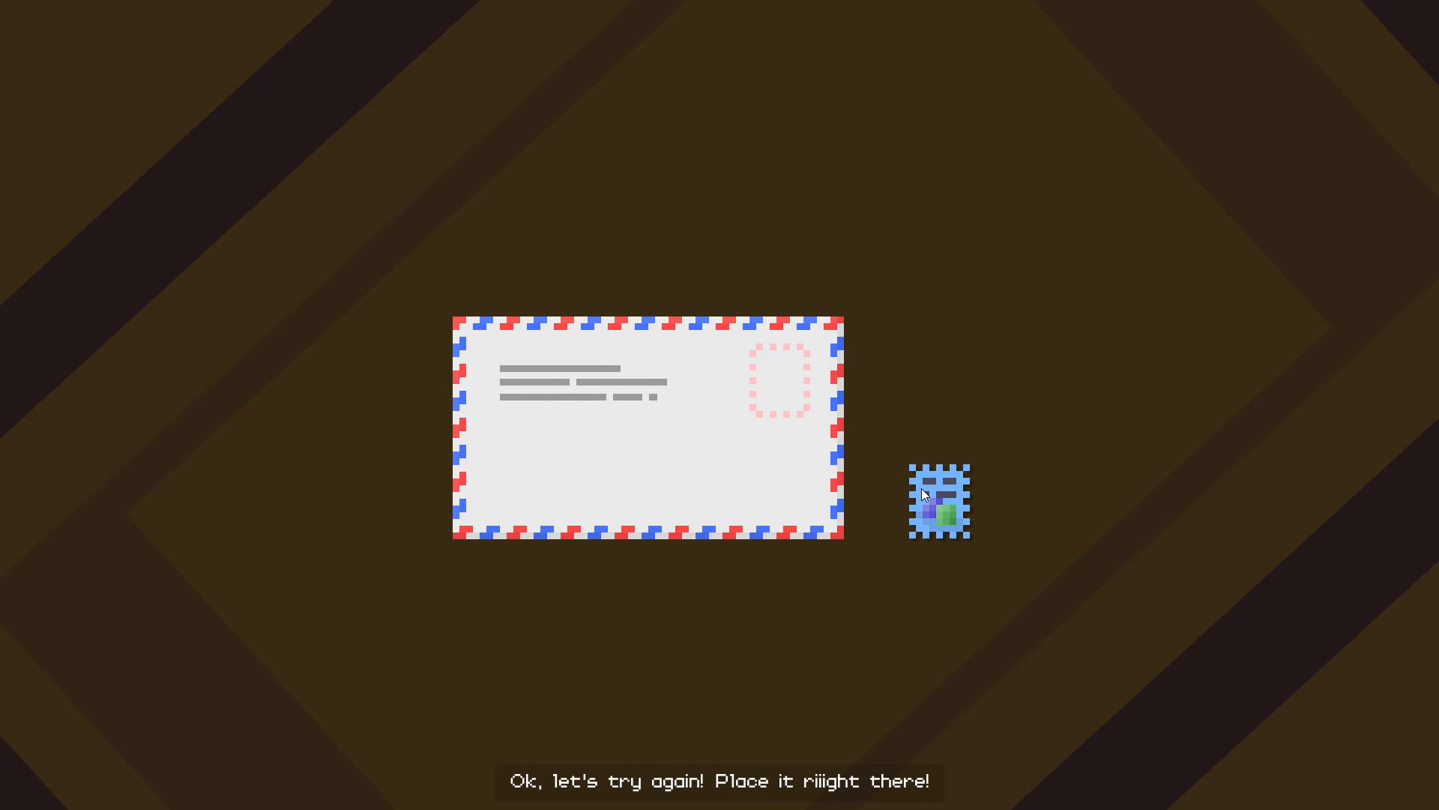
# - Move the stamp to the envelope's left side and put the sandal on the bare foot
pyautogui.moveTo(912, 486); pyautogui.dragTo(756, 372)
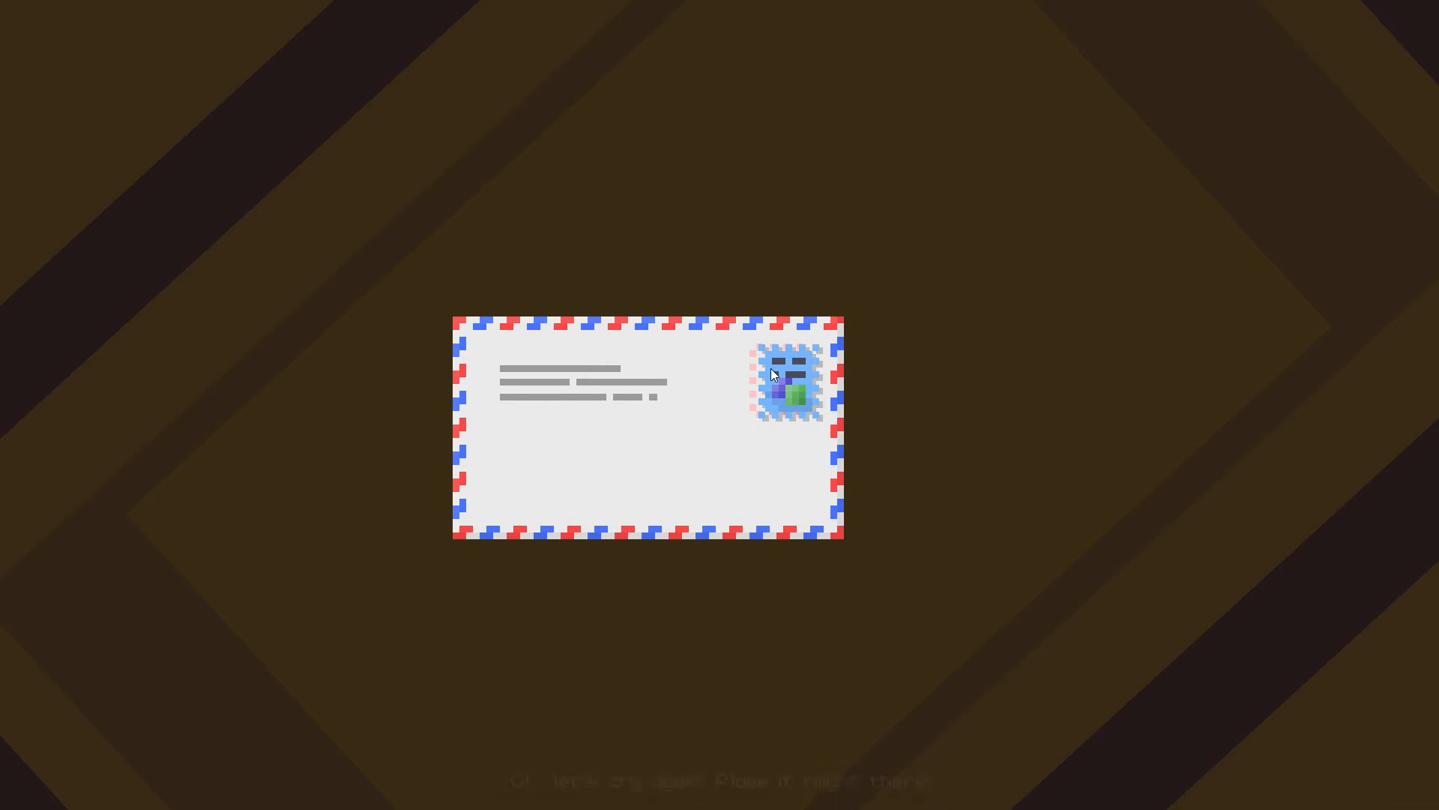
pyautogui.moveTo(772, 373); pyautogui.dragTo(520, 369)
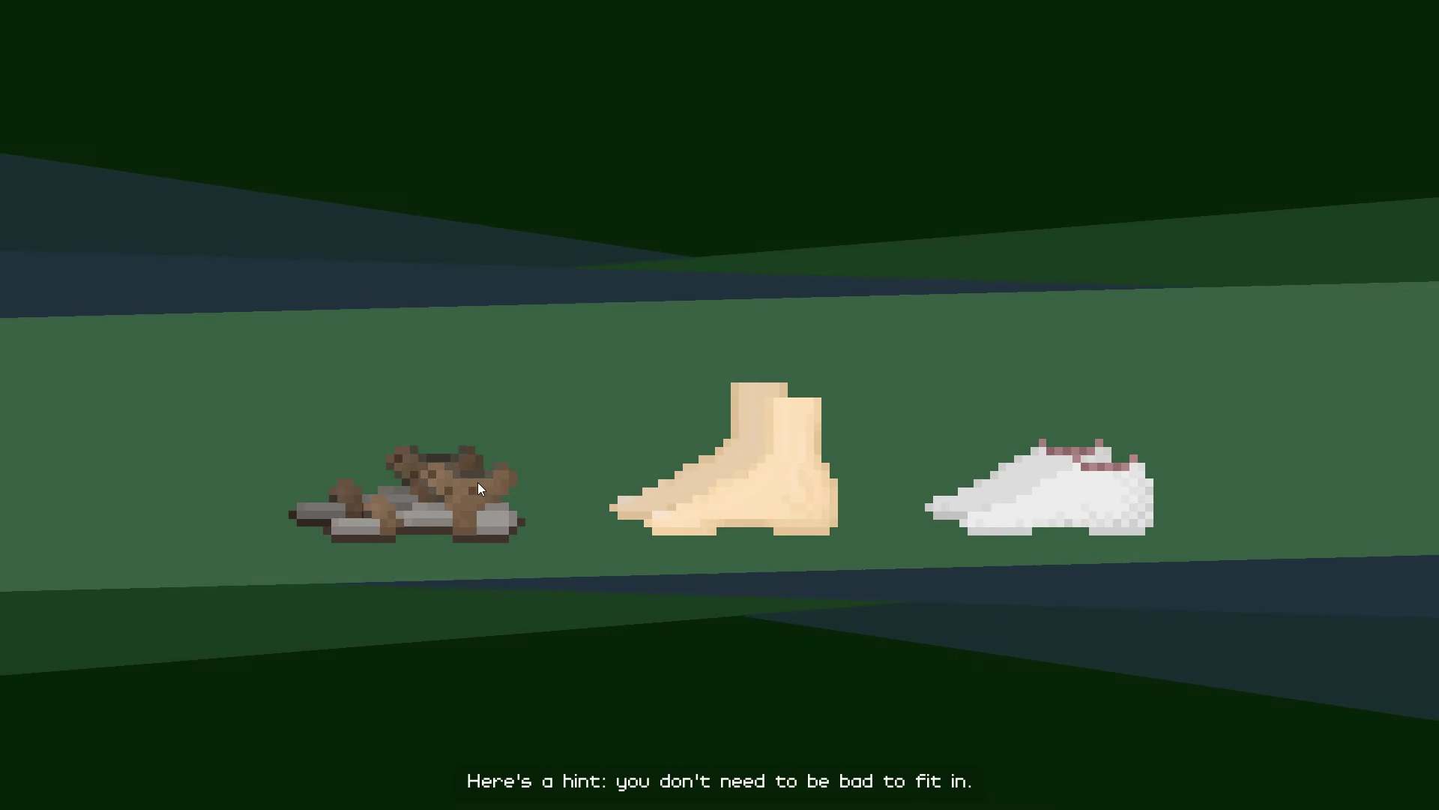
pyautogui.moveTo(478, 483); pyautogui.dragTo(774, 486)
pyautogui.moveTo(422, 494); pyautogui.dragTo(640, 480)
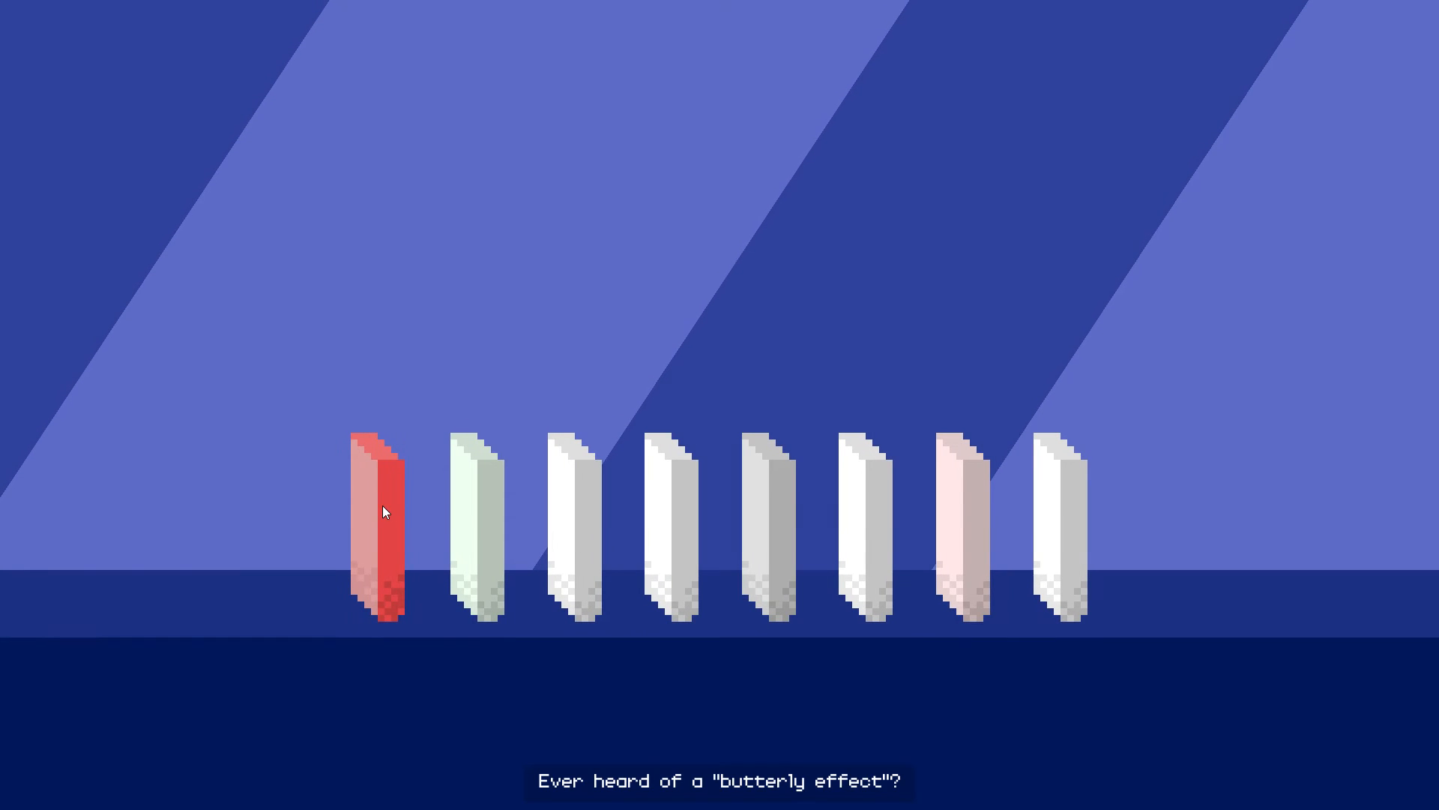
# - Topple the row via the red domino, choose Arial, and continue to the results
pyautogui.click(382, 505)
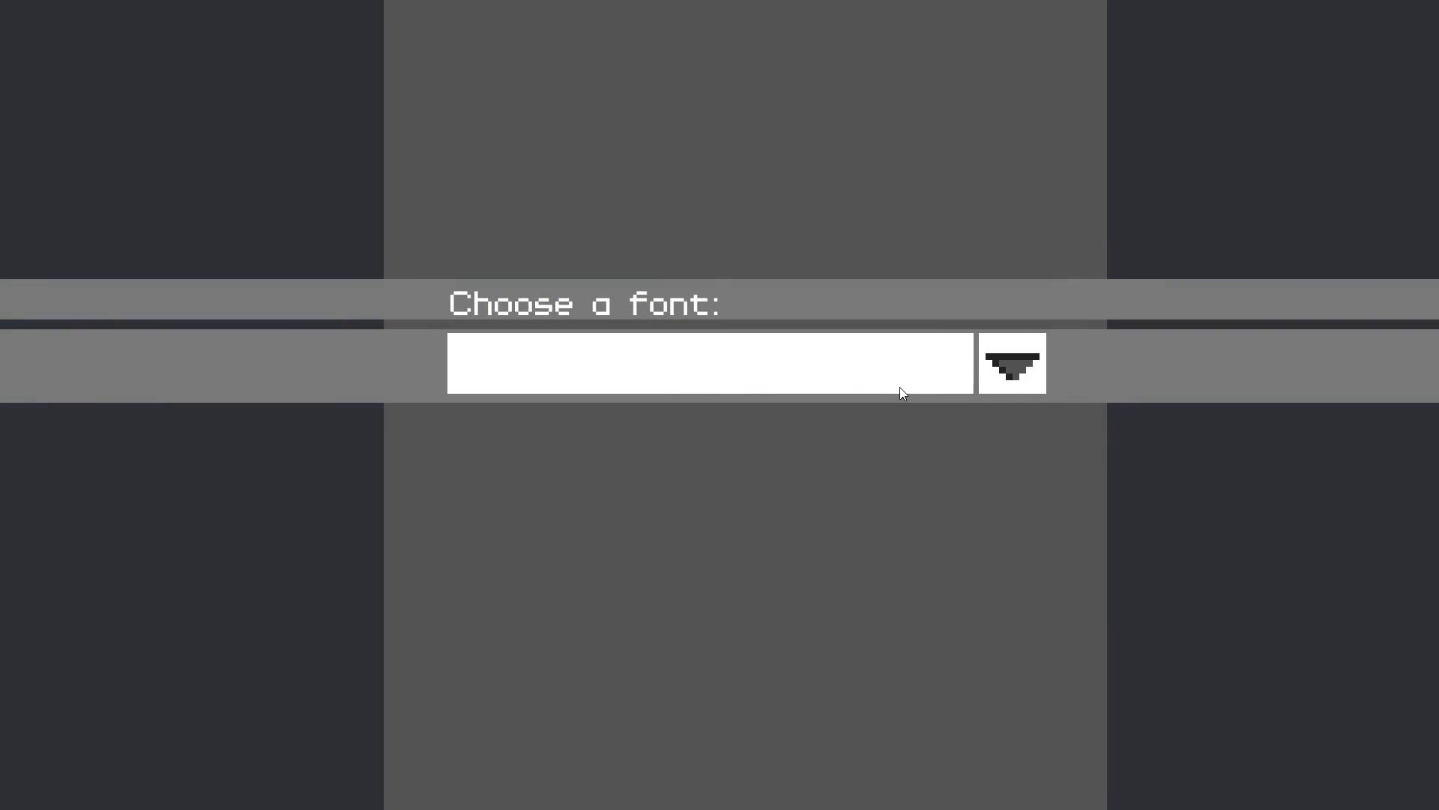
pyautogui.click(847, 433)
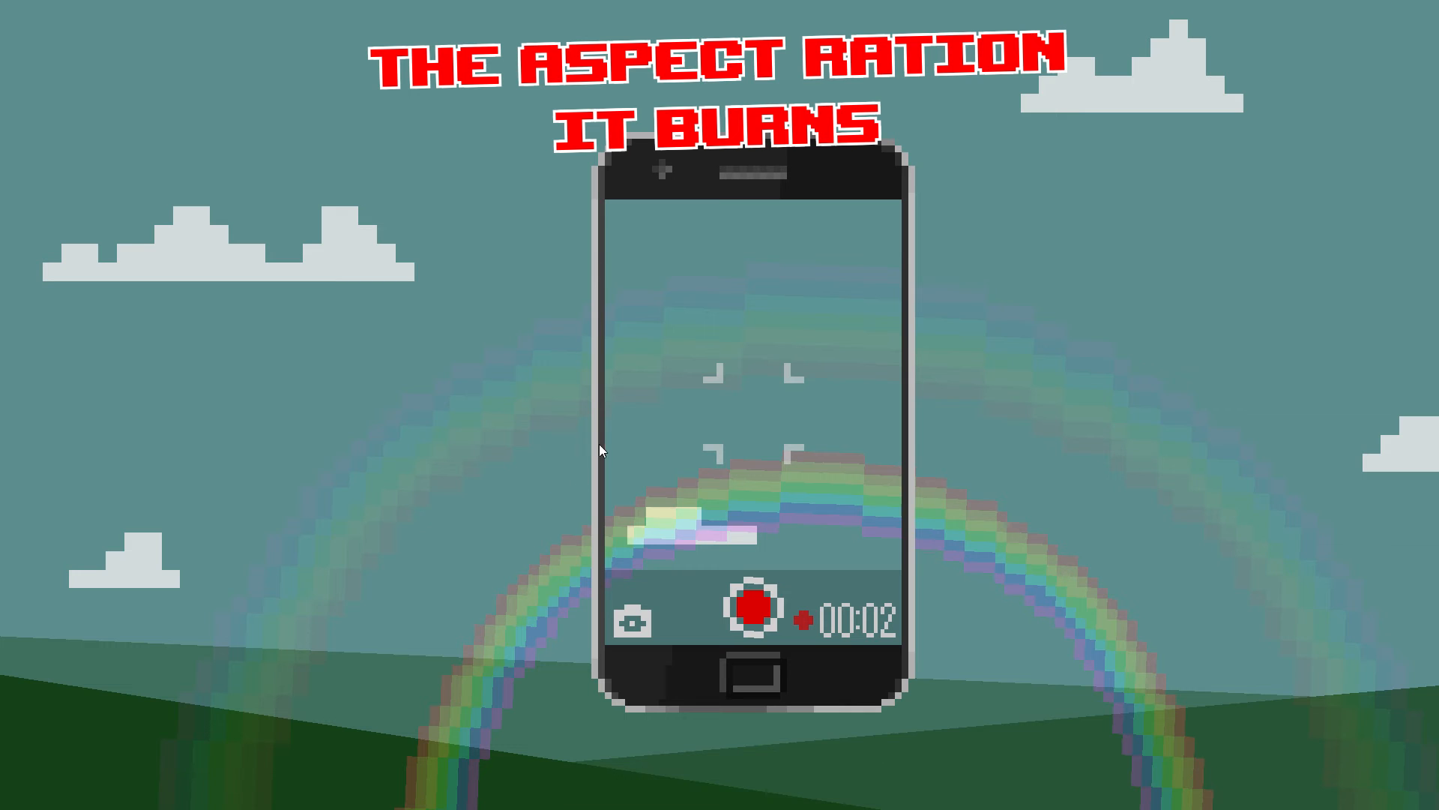
pyautogui.click(840, 518)
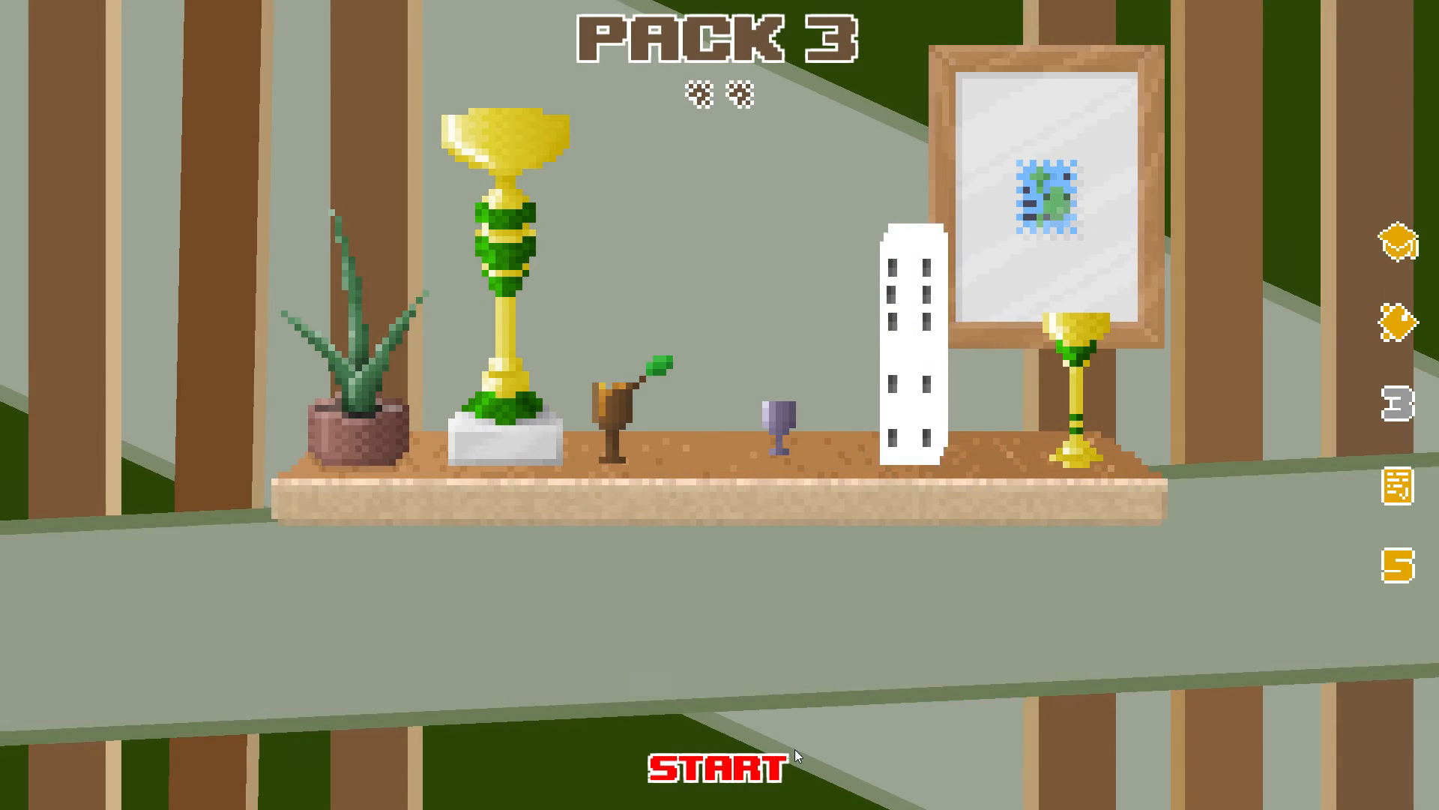
# - Run Pack 3 once more, leave its results, and switch to the Pack 5 shelf
pyautogui.click(778, 766)
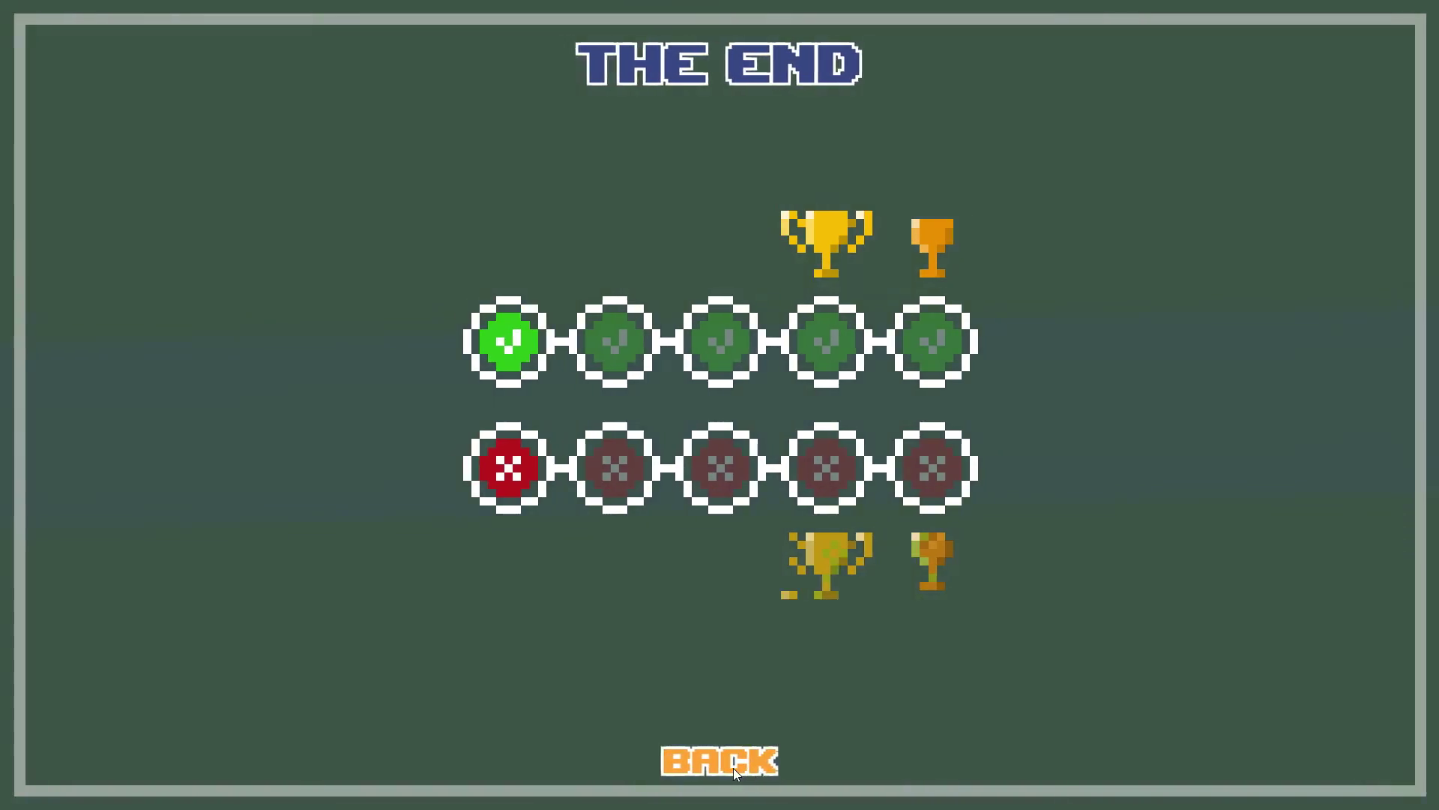
pyautogui.click(734, 767)
pyautogui.click(1401, 566)
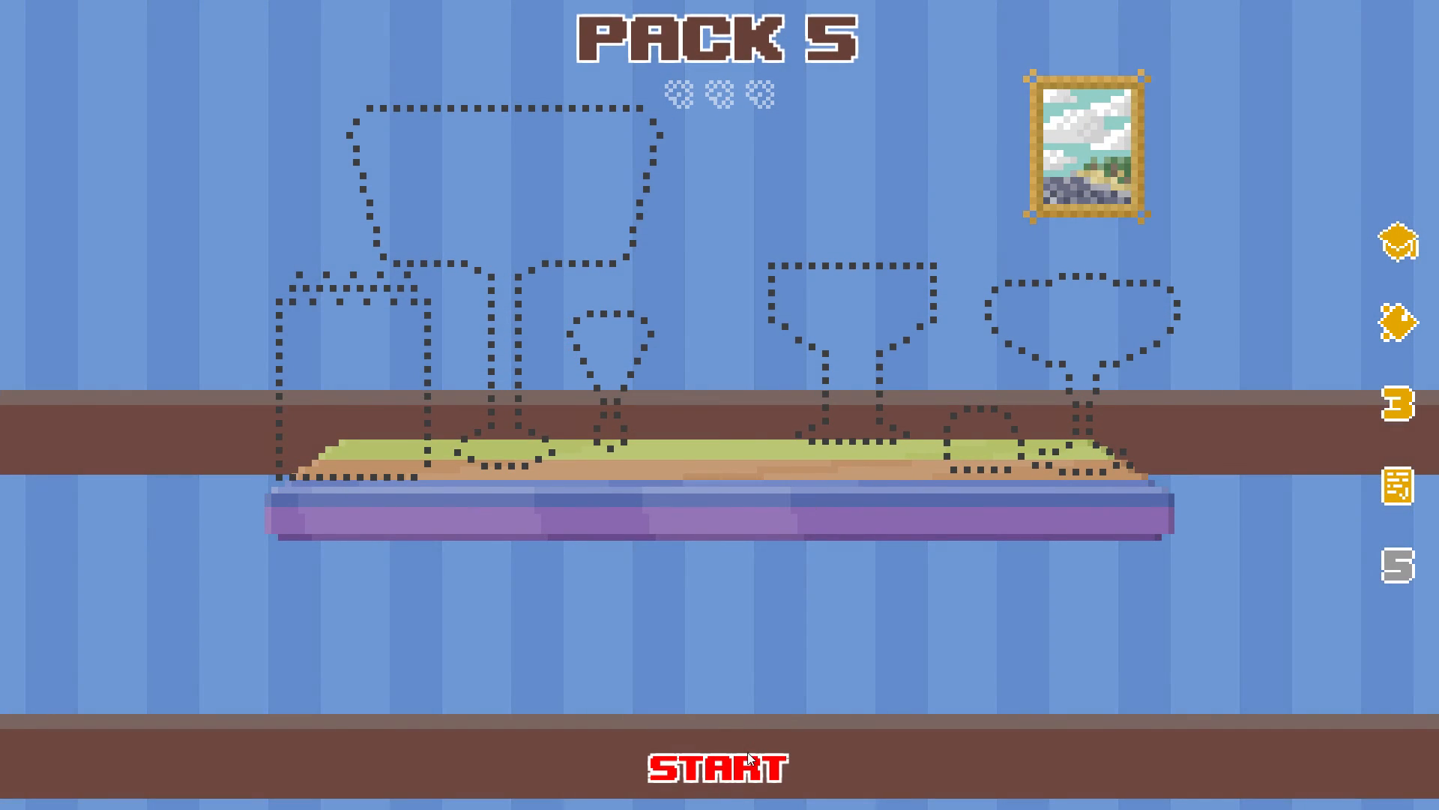
# - Start Pack 5 and carry the green candy over the red bowl
pyautogui.click(743, 777)
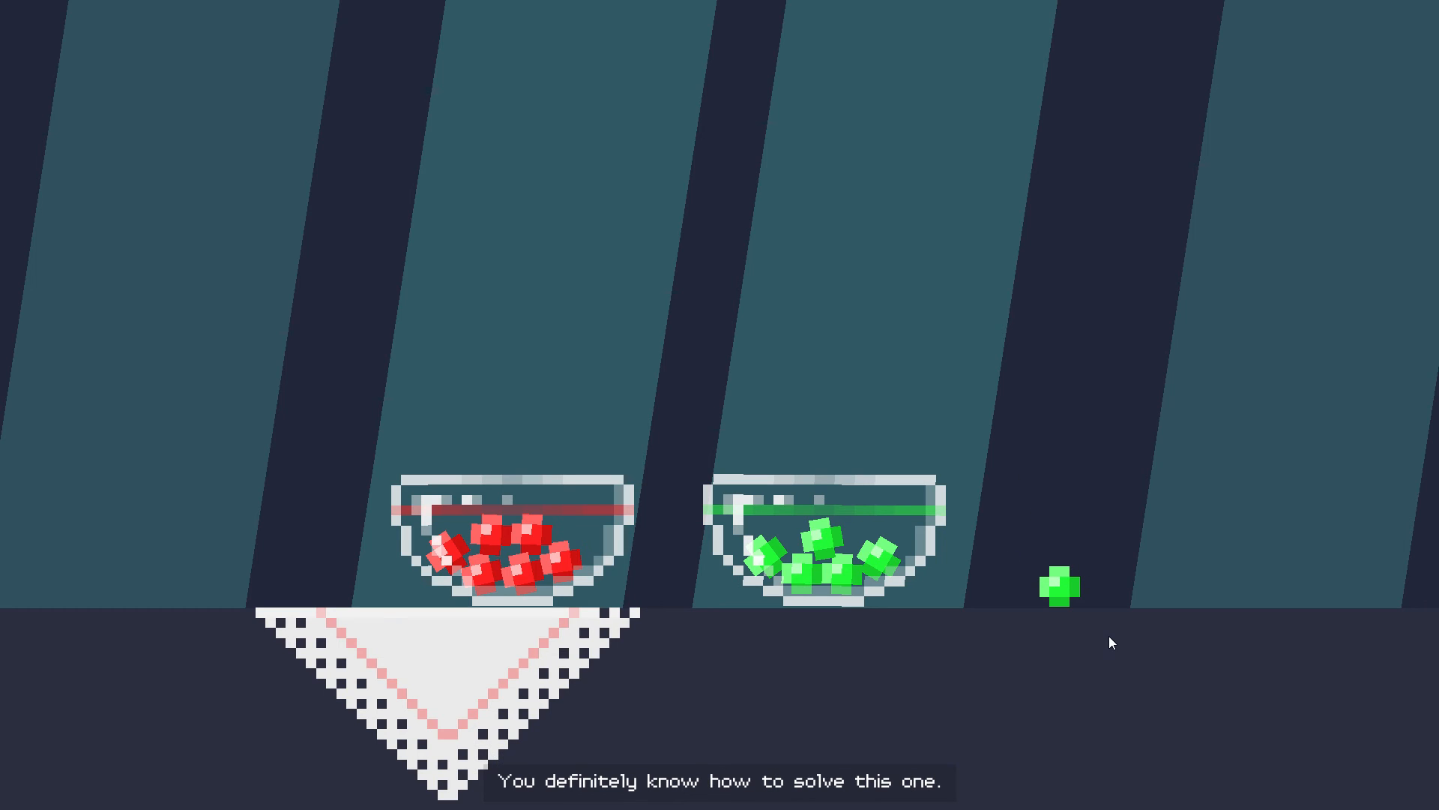
pyautogui.moveTo(1078, 586); pyautogui.dragTo(530, 472)
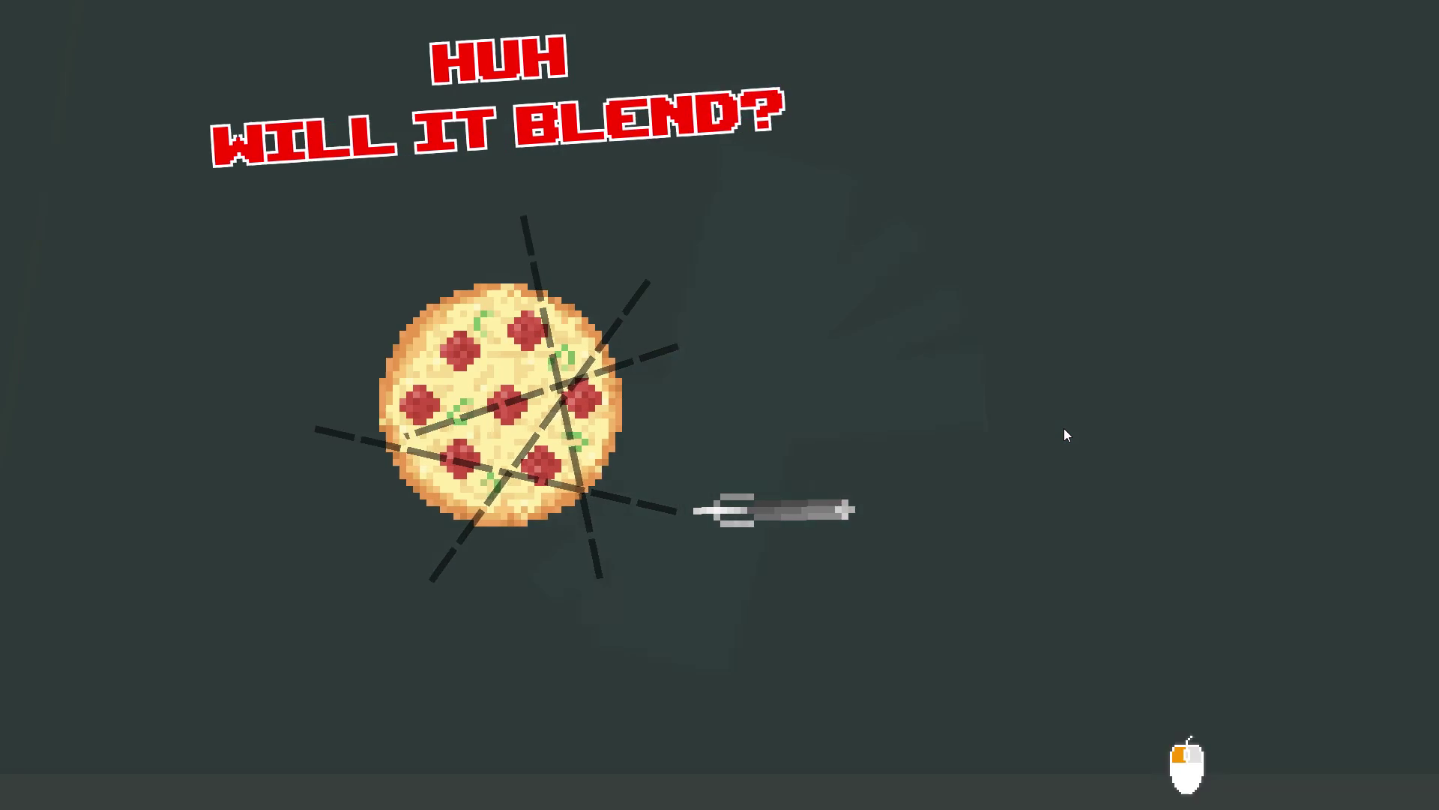
# - Continue to the crayon puzzle and place the cyan crayon into the yellow box
pyautogui.click(1067, 435)
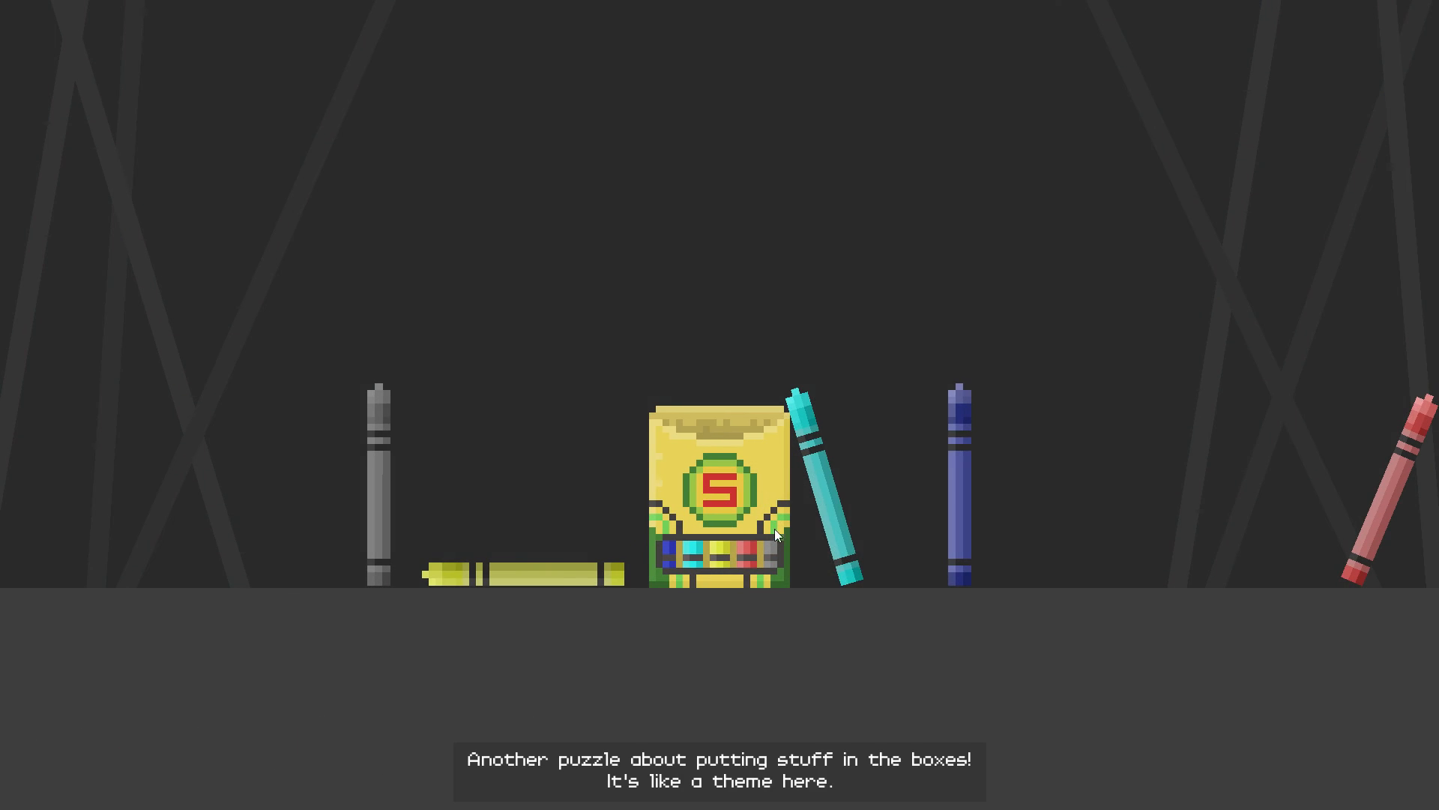
pyautogui.moveTo(779, 532)
pyautogui.mouseDown()
pyautogui.moveTo(834, 460)
pyautogui.moveTo(758, 346)
pyautogui.moveTo(713, 419)
pyautogui.mouseUp()
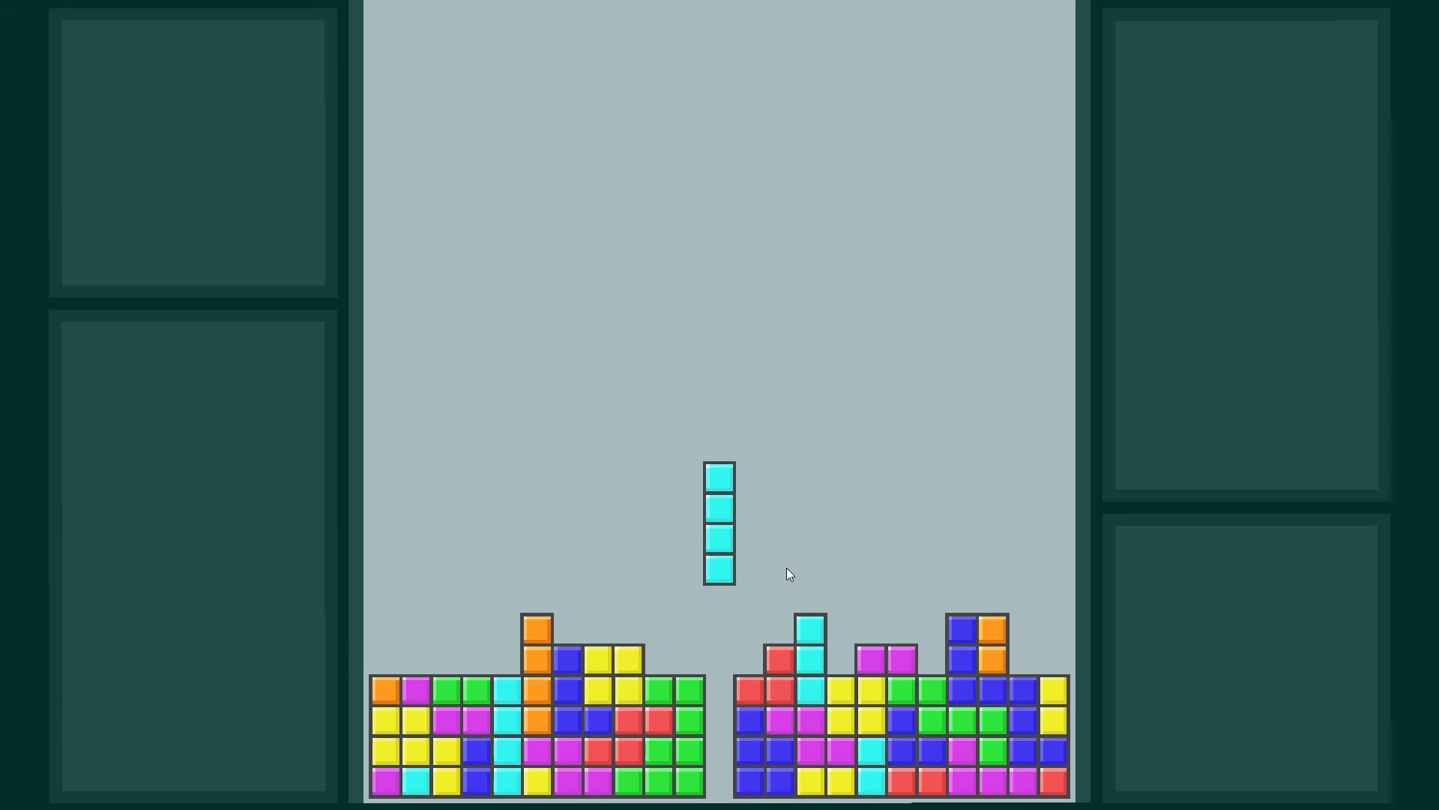
# - Steer the falling cyan piece sideways with the arrow keys
pyautogui.press('Left')
pyautogui.press('Right')
pyautogui.press('Right')
pyautogui.press('Right')
pyautogui.press('Right')
pyautogui.press('Left')
pyautogui.press('Left')
pyautogui.press('Left')
pyautogui.press('Left')
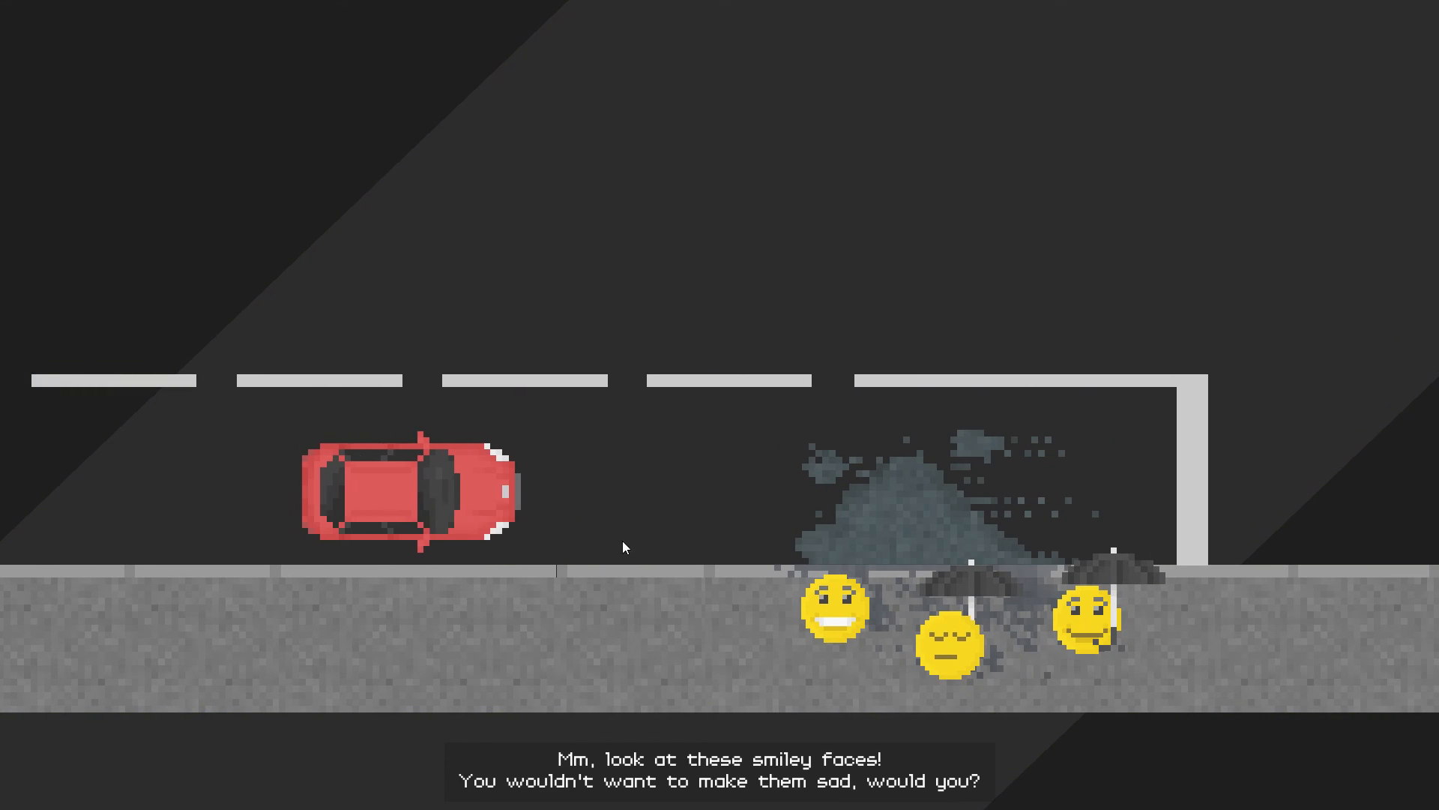
# - Drive the red car through the puddle, view the Pack 5 results, and return to its shelf
pyautogui.click(839, 555)
pyautogui.click(919, 510)
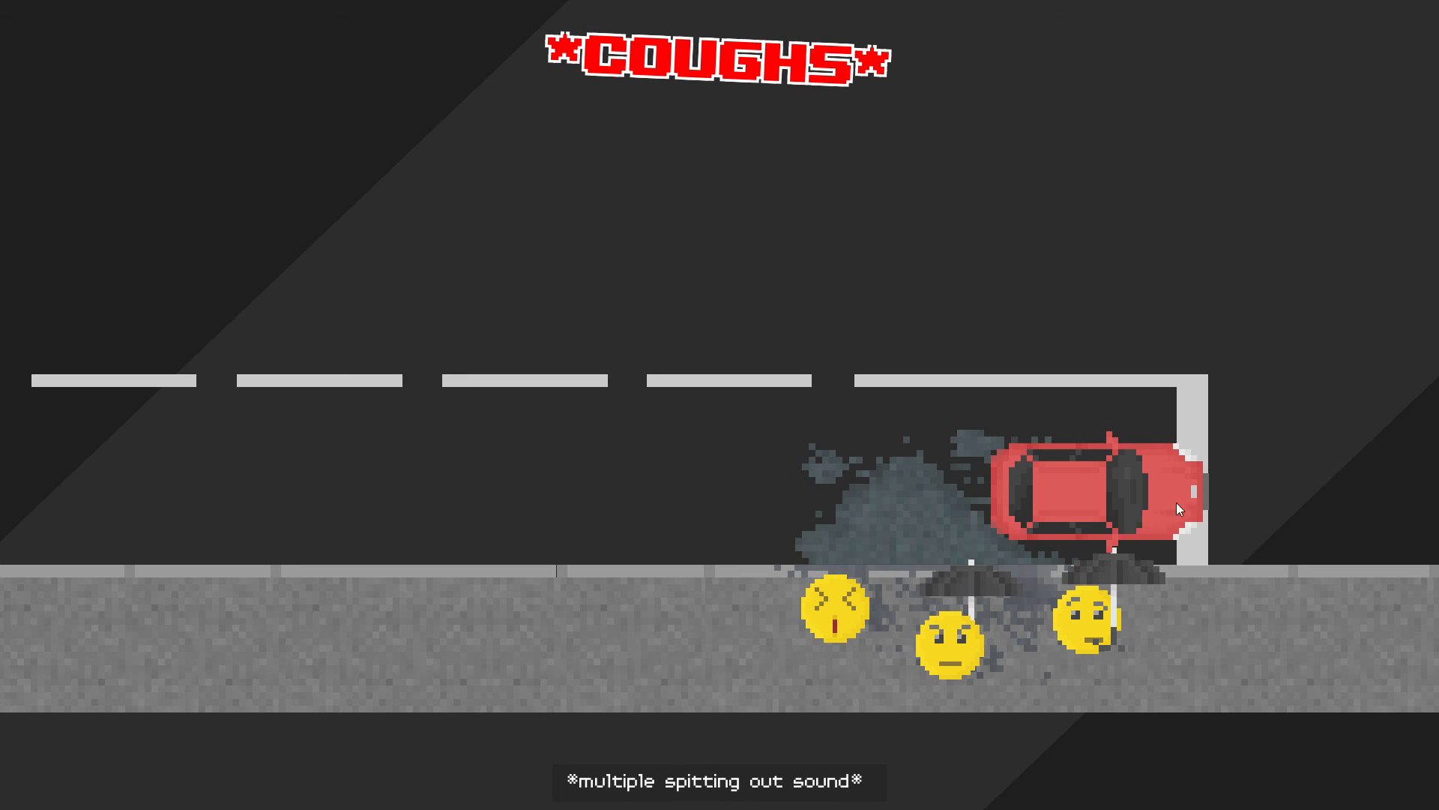
pyautogui.click(1073, 491)
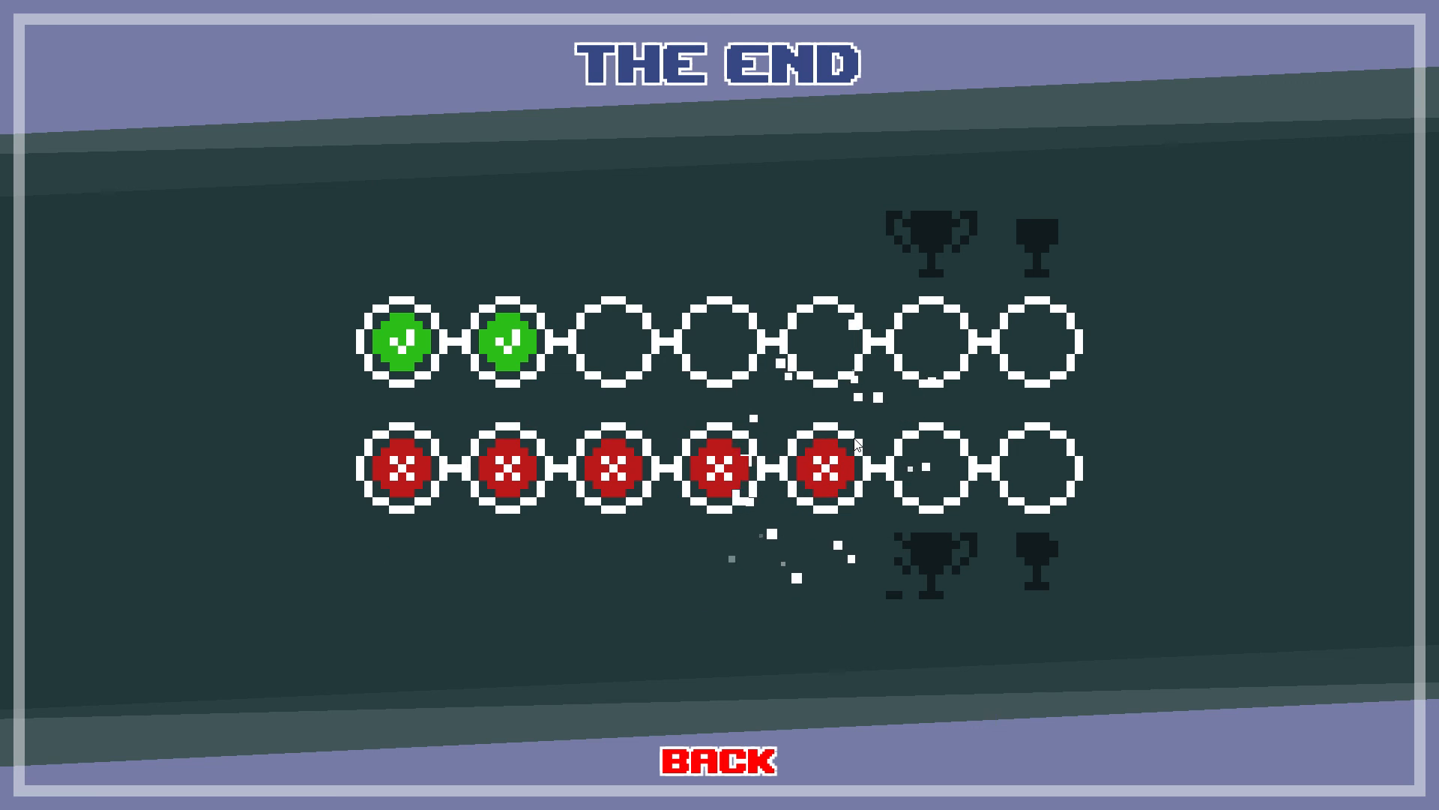
pyautogui.click(711, 759)
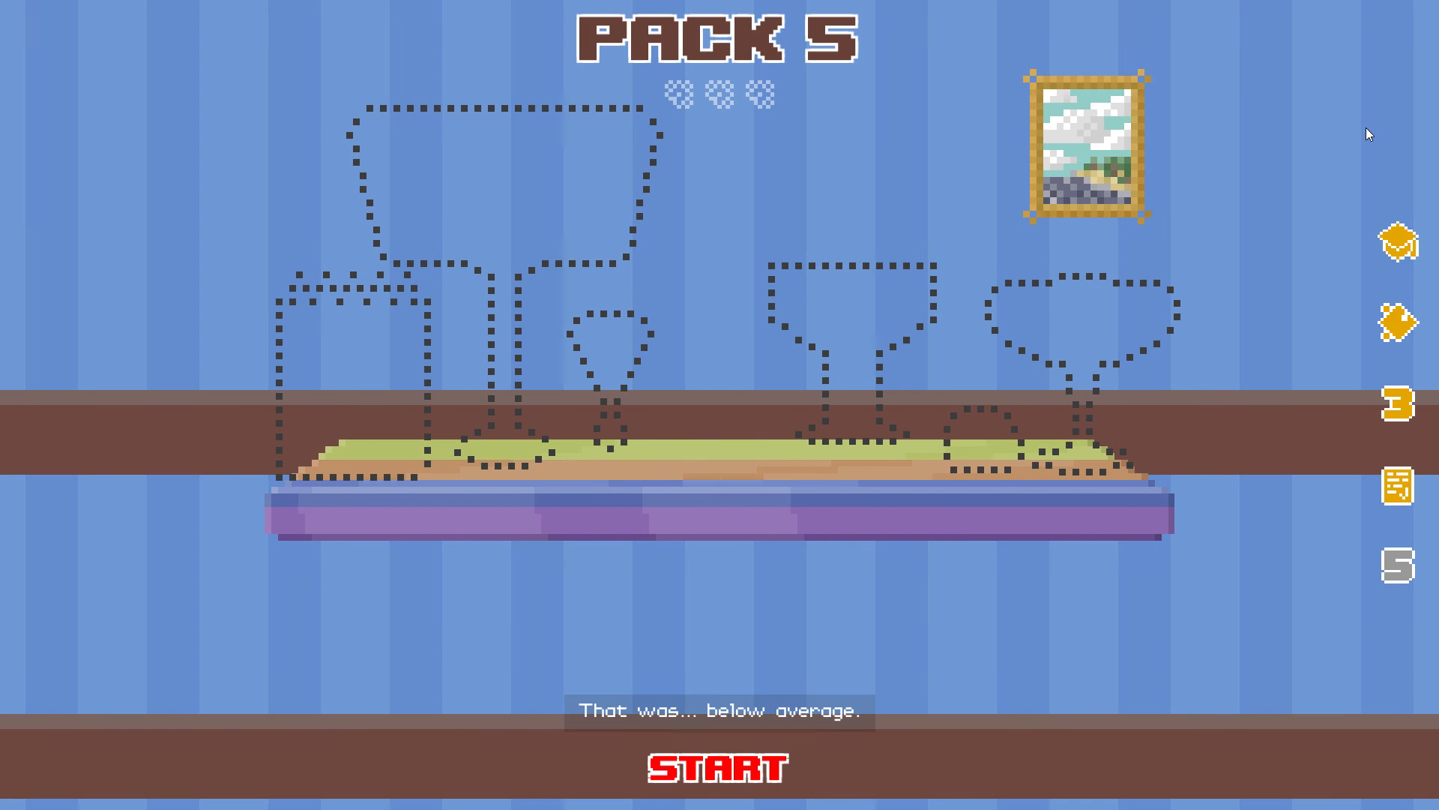